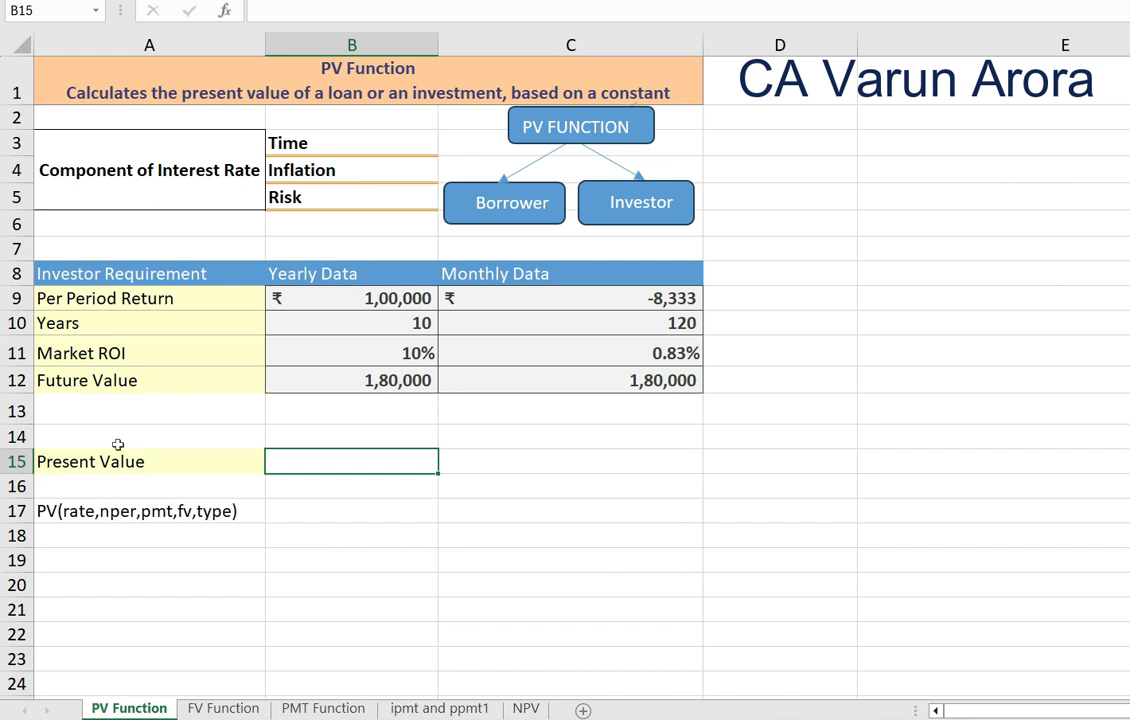
Step: Clear the yearly and monthly Future Value amounts in B12:C12
left_click(84, 514)
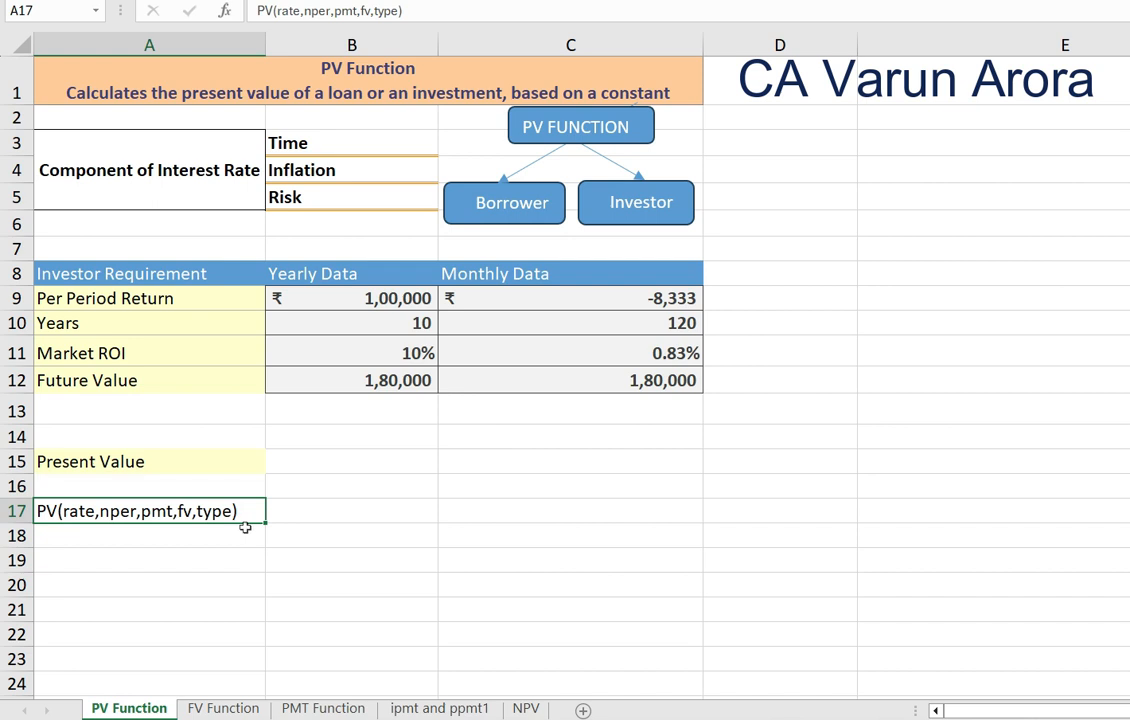
left_click(232, 462)
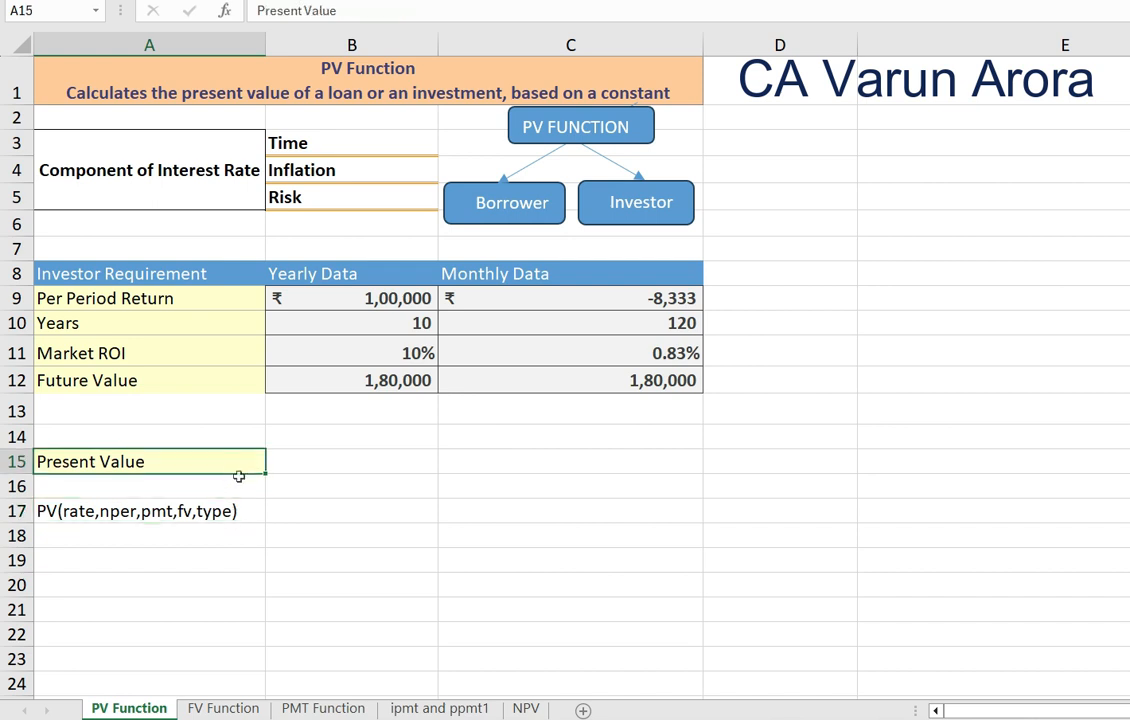
left_click_drag(356, 381, 643, 383)
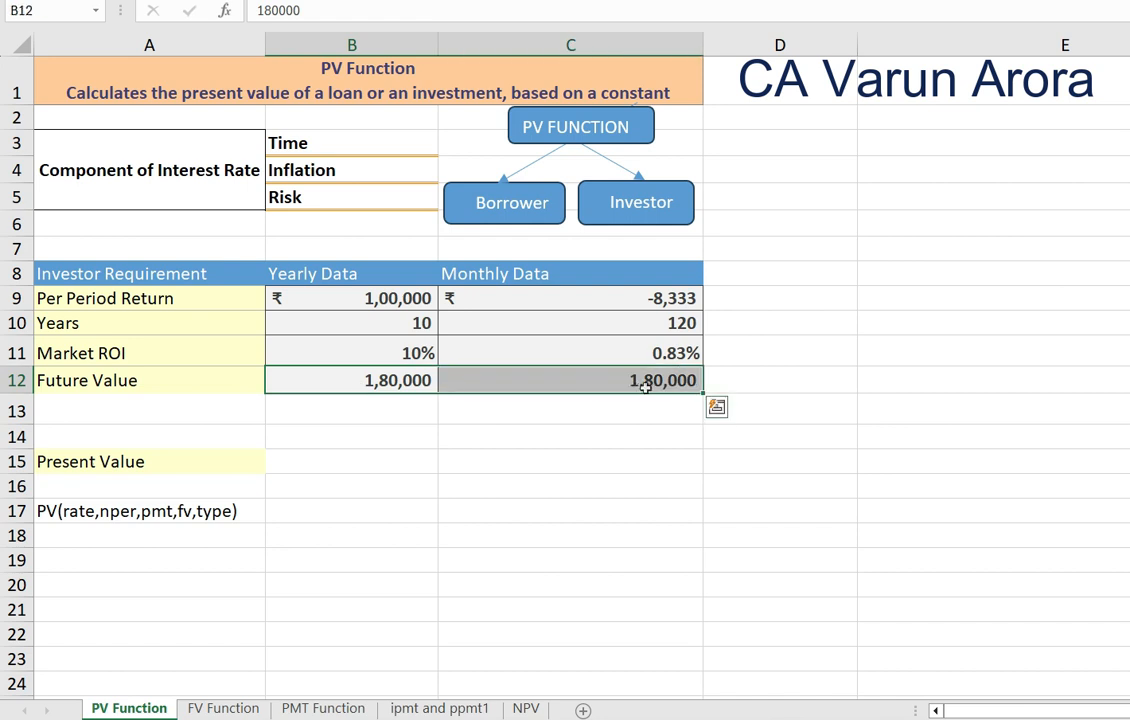
key("Delete")
Step: Clear the monthly per-period return, years and market ROI entries in C9:C11
key("Right")
key("Up")
key("Up")
key("Up")
key("shift+Down")
key("shift+Down")
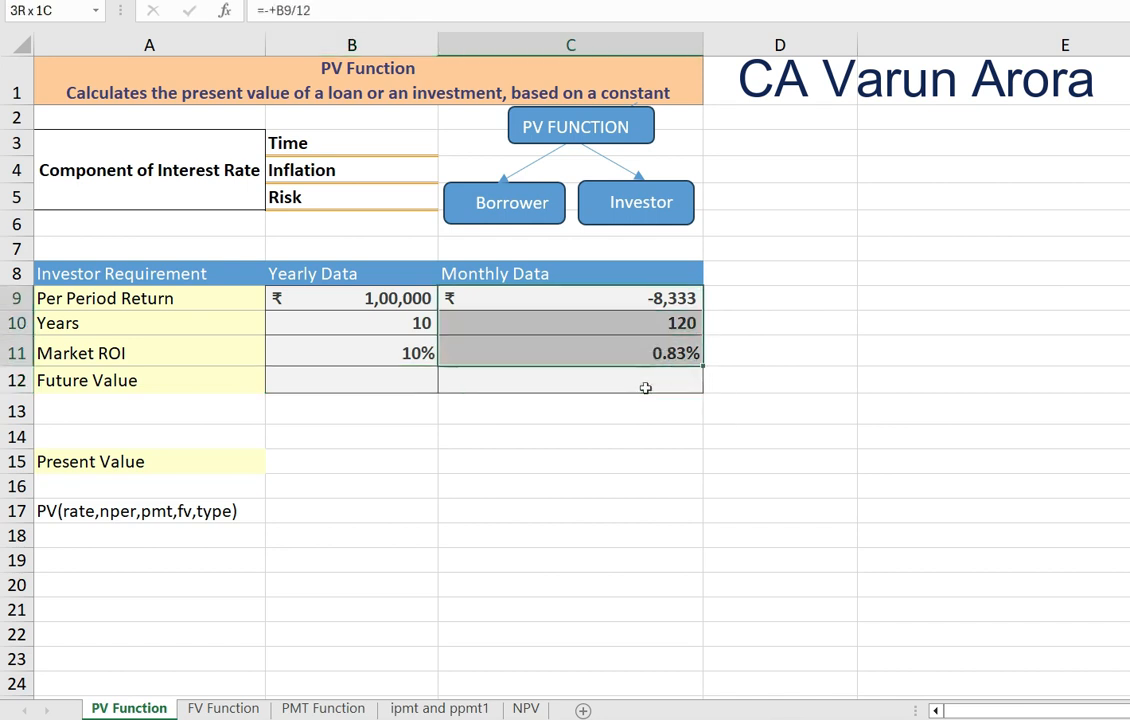
key("Delete")
Step: Examine the yearly return, years and market ROI inputs, the interest rate components and the empty Present Value cell
key("Left")
key("Down")
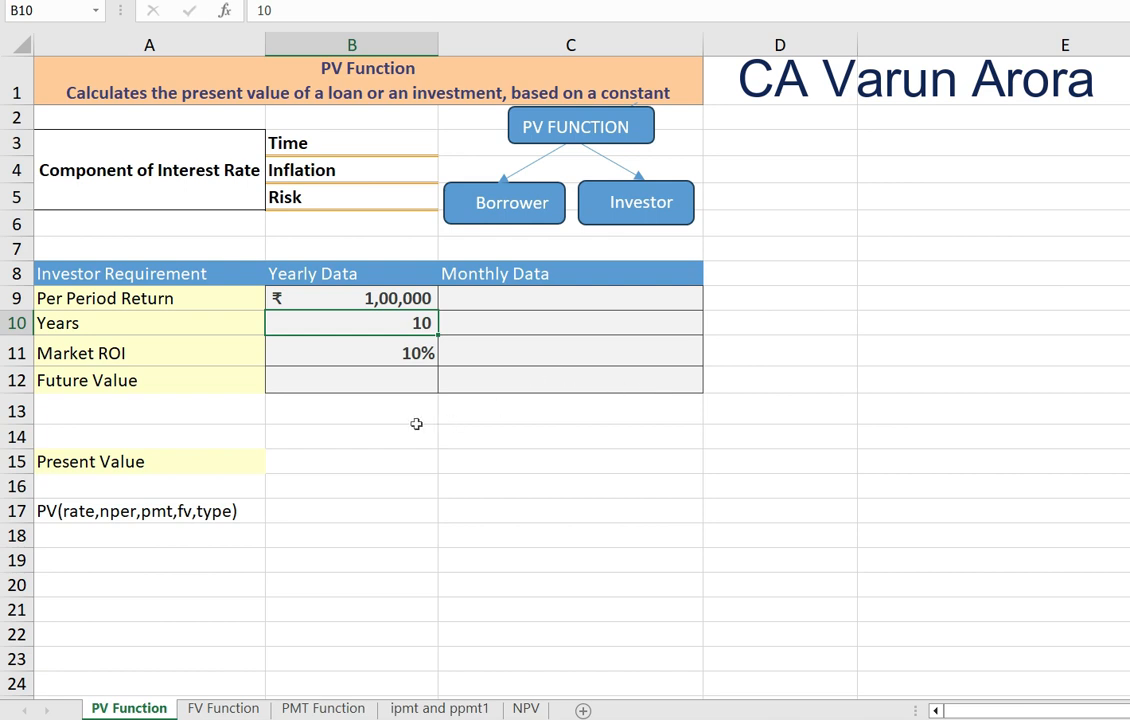
left_click(410, 457)
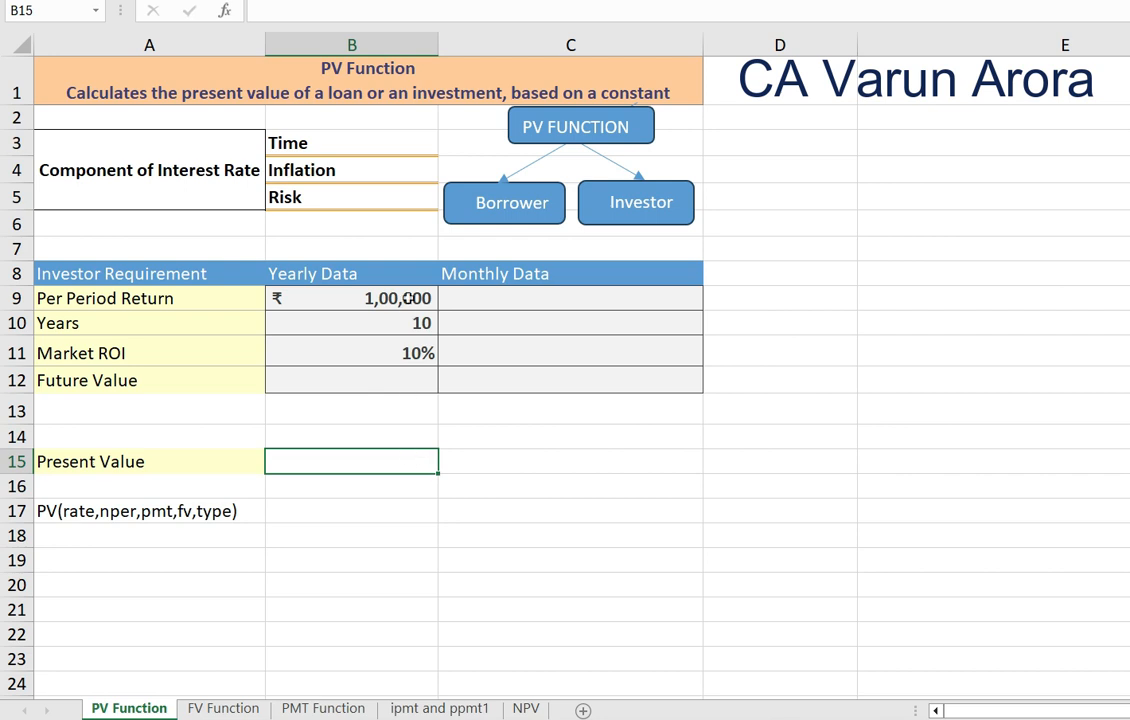
left_click(405, 300)
left_click(424, 321)
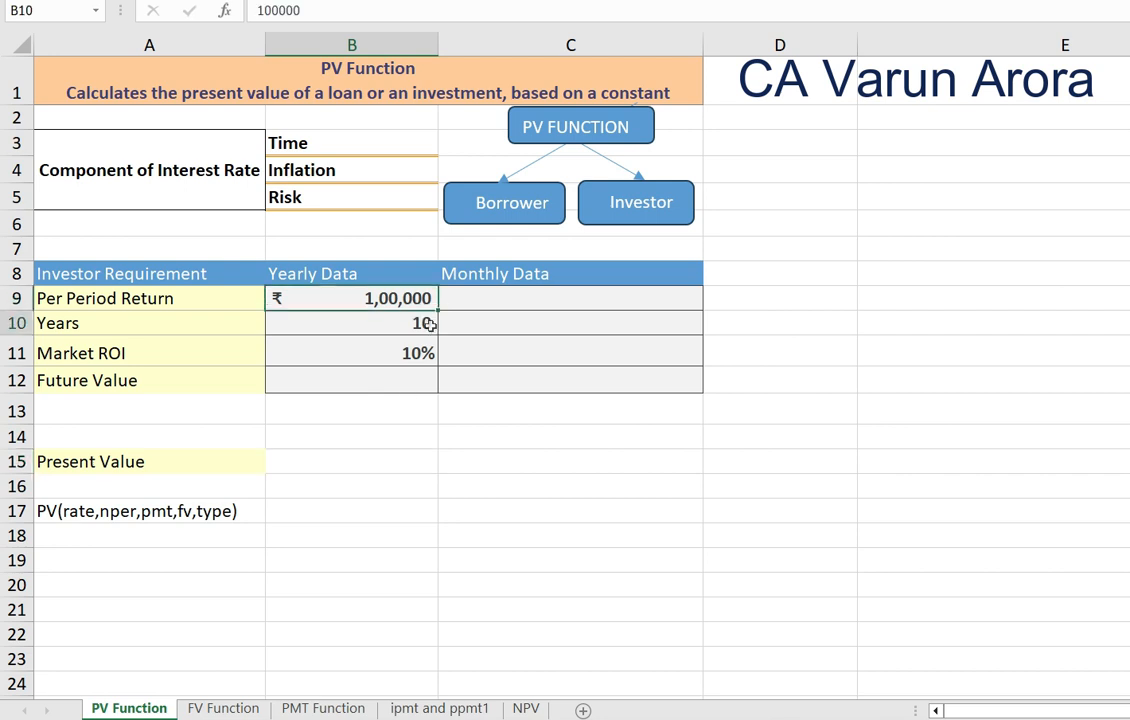
left_click(426, 353)
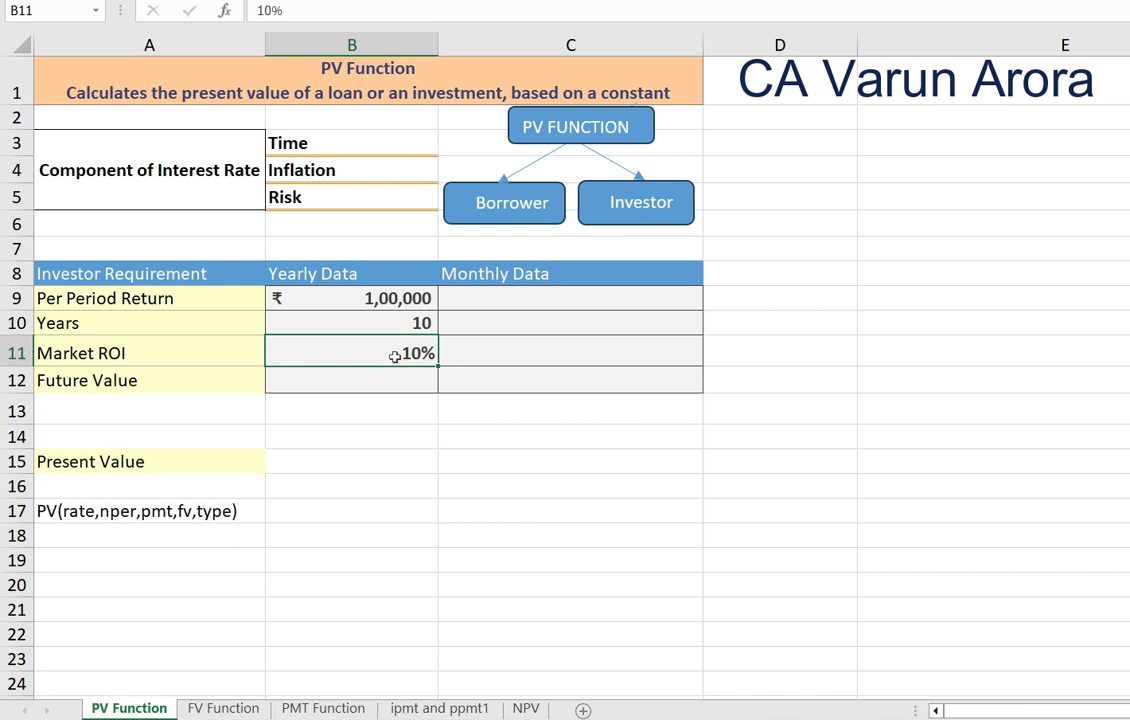
left_click_drag(295, 141, 326, 196)
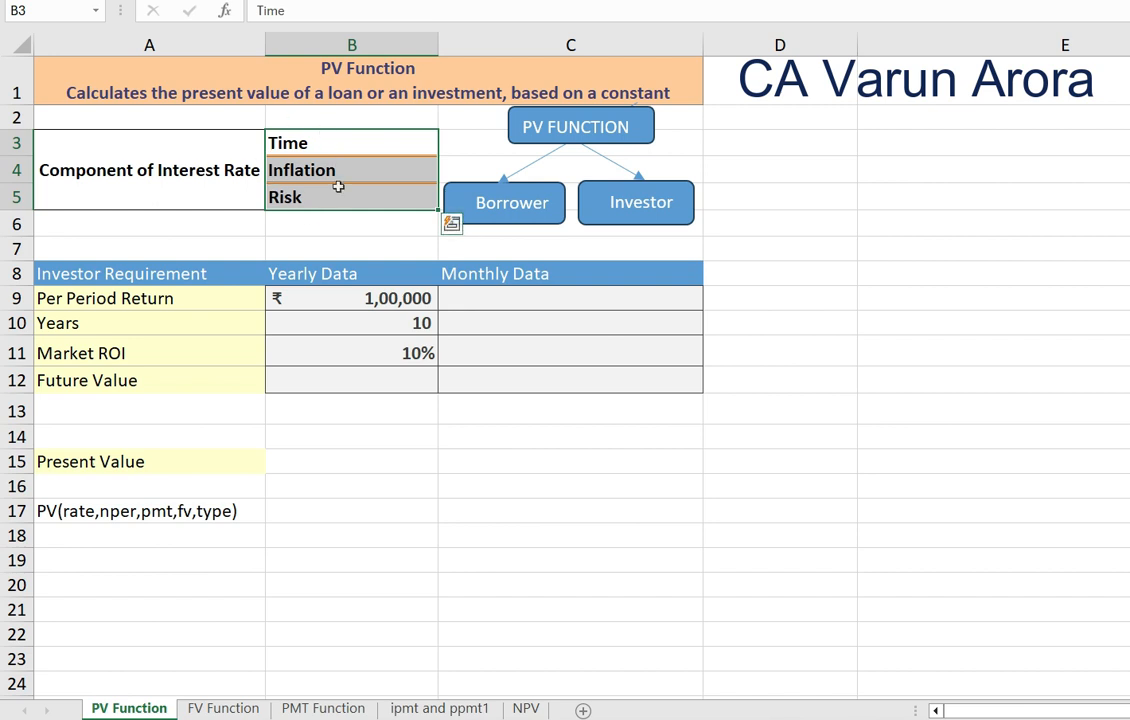
left_click(325, 461)
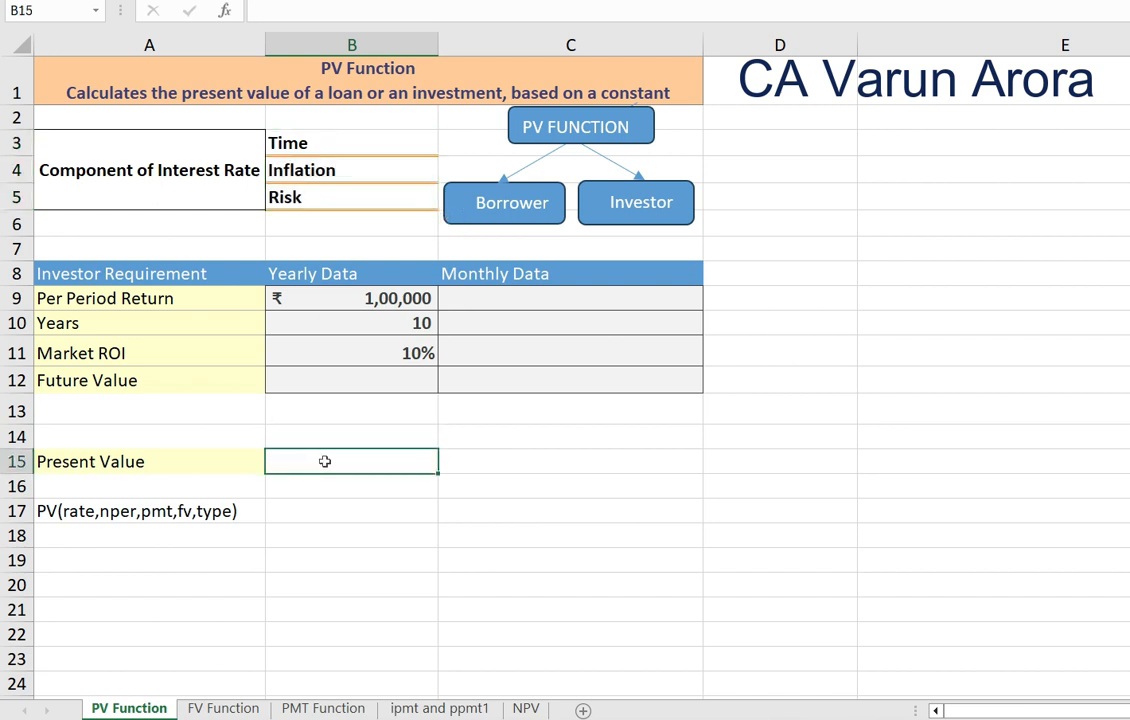
left_click(372, 302)
left_click(381, 322)
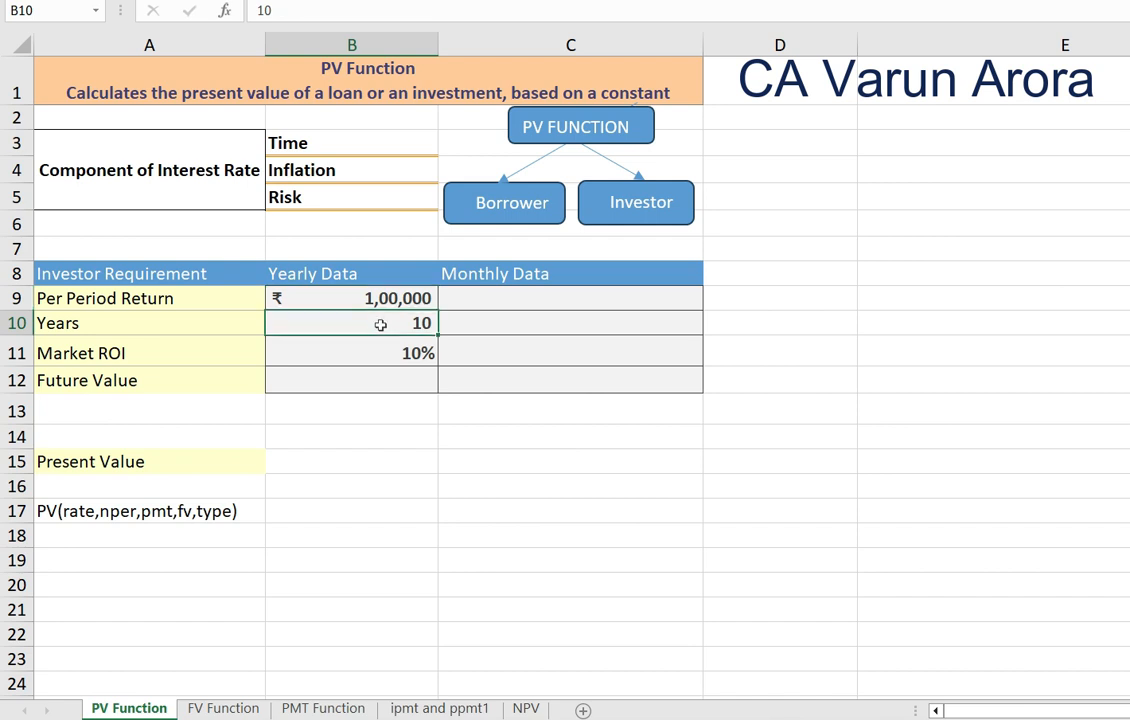
left_click(373, 353)
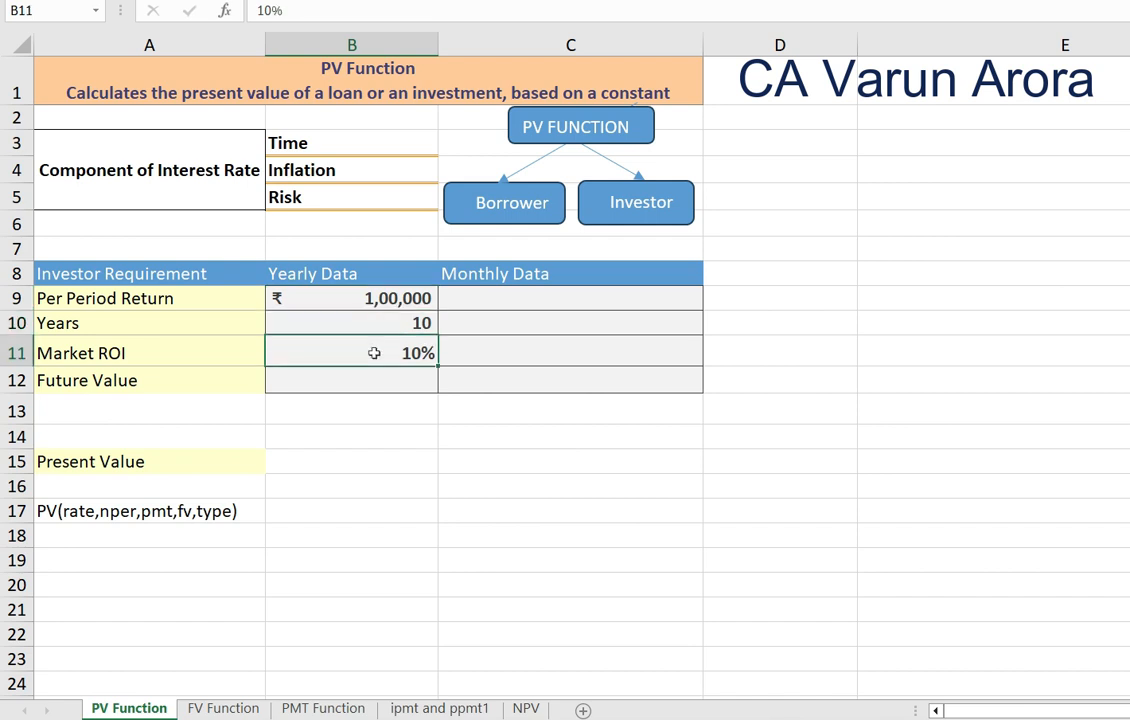
left_click(354, 457)
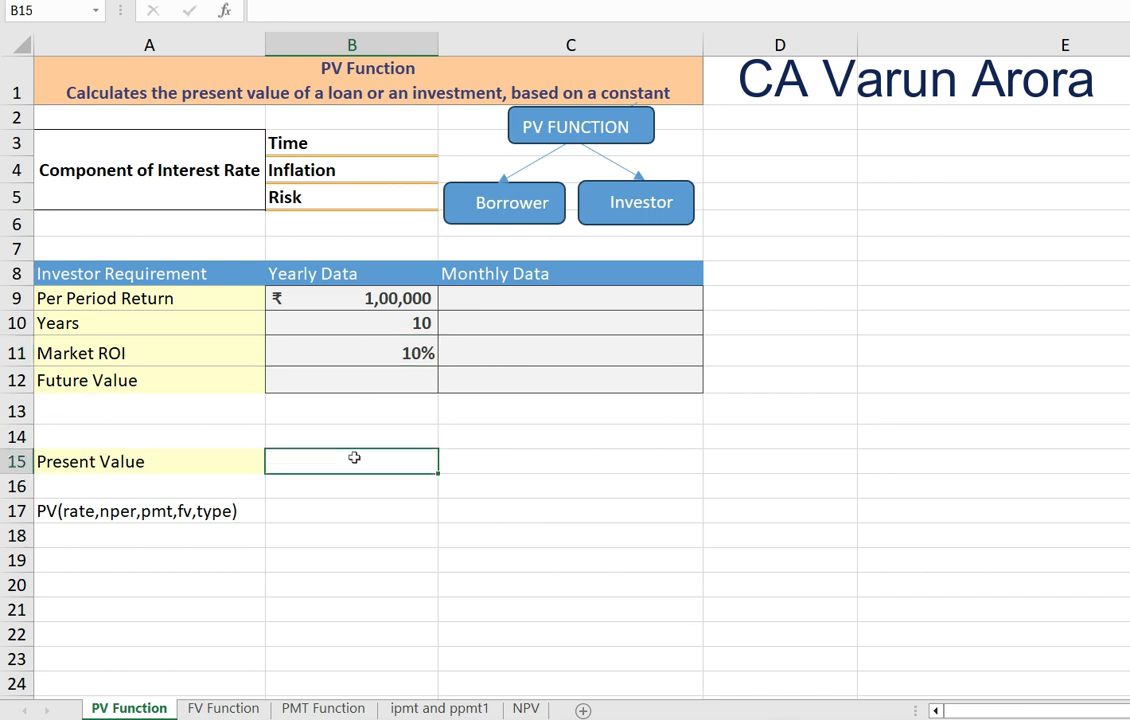
left_click_drag(388, 298, 421, 379)
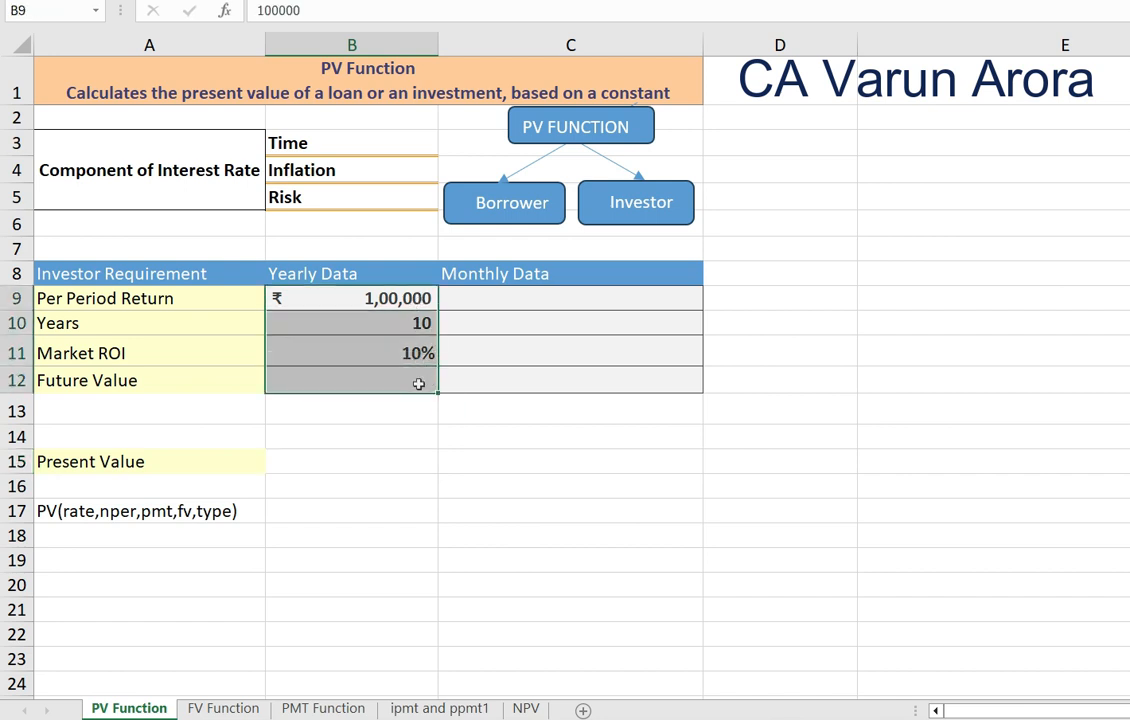
left_click(350, 460)
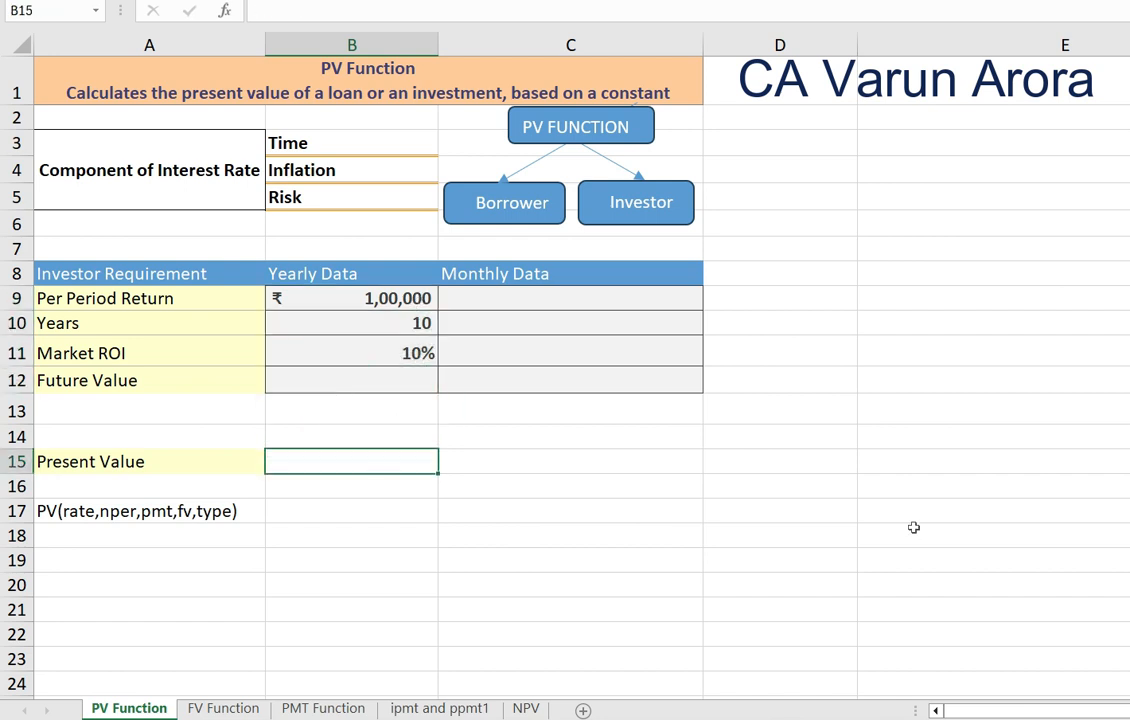
type("=pv")
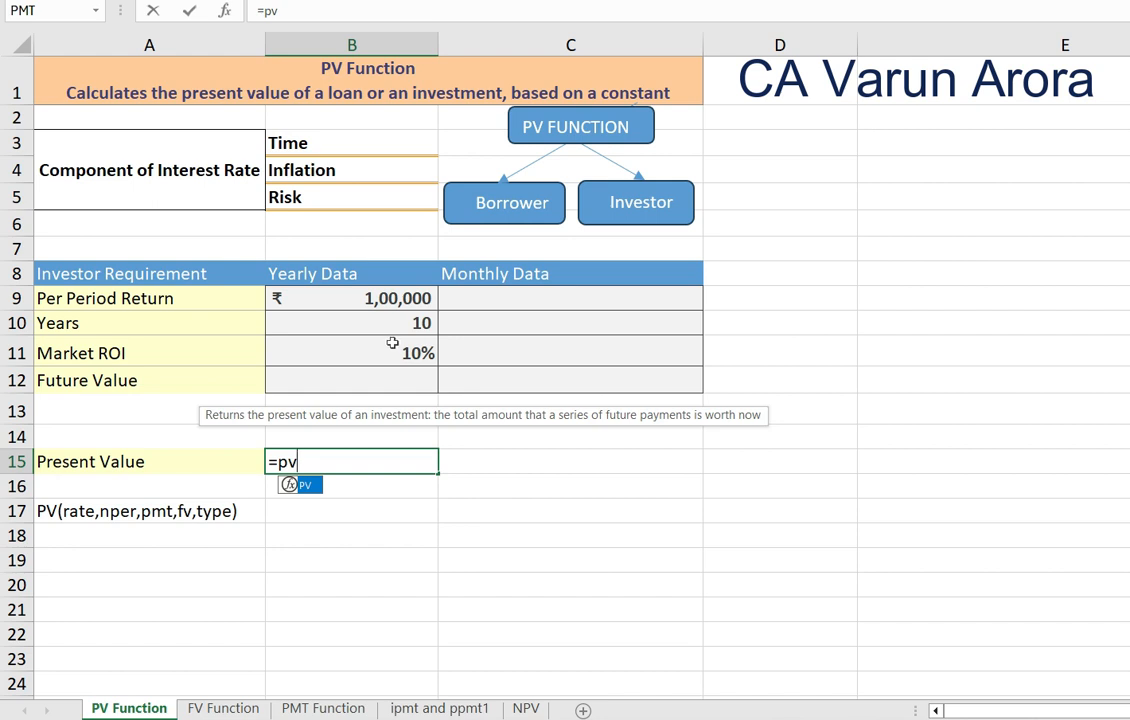
key("Tab")
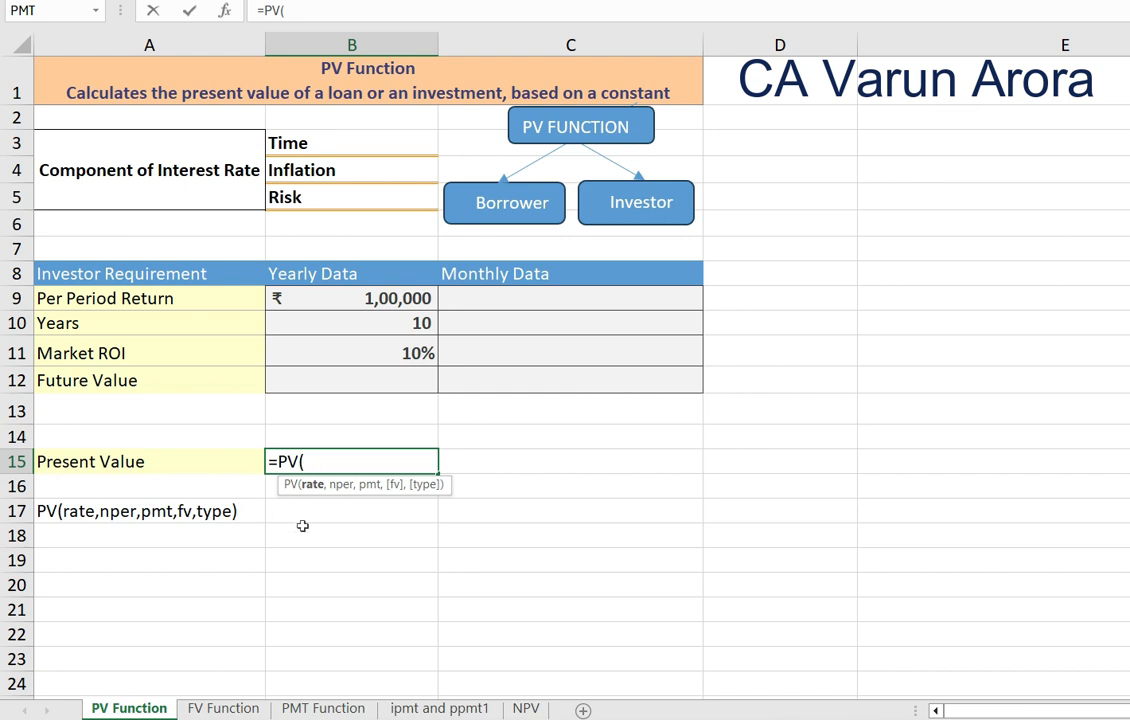
left_click(225, 17)
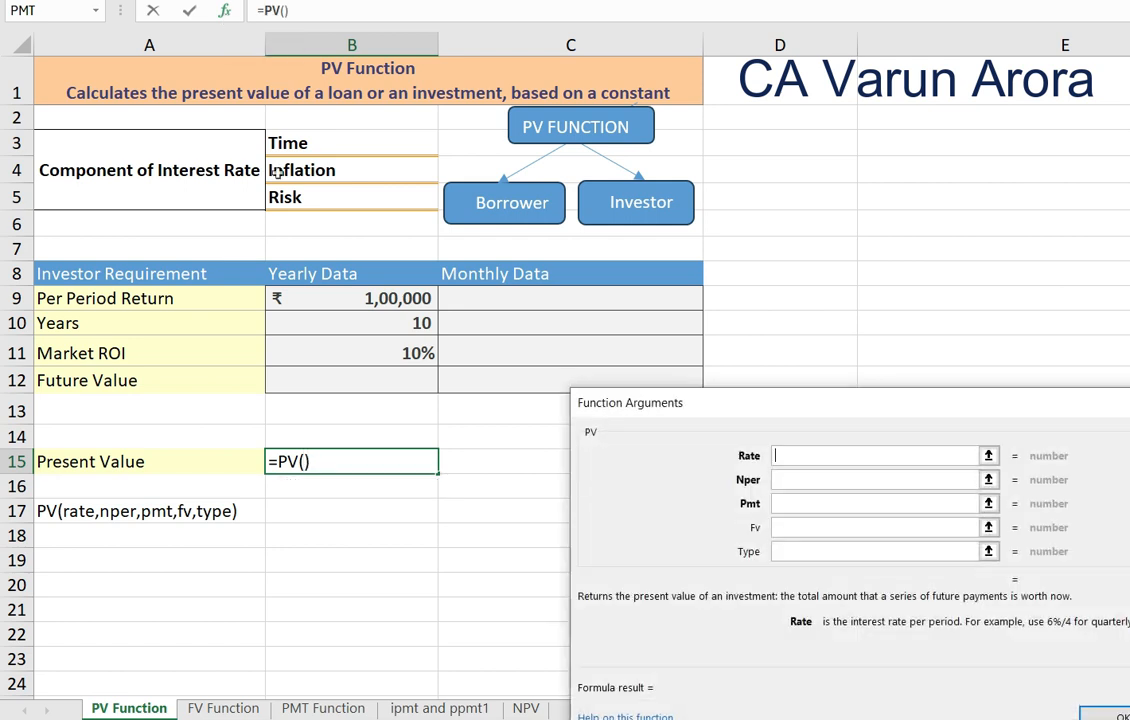
left_click_drag(812, 400, 683, 402)
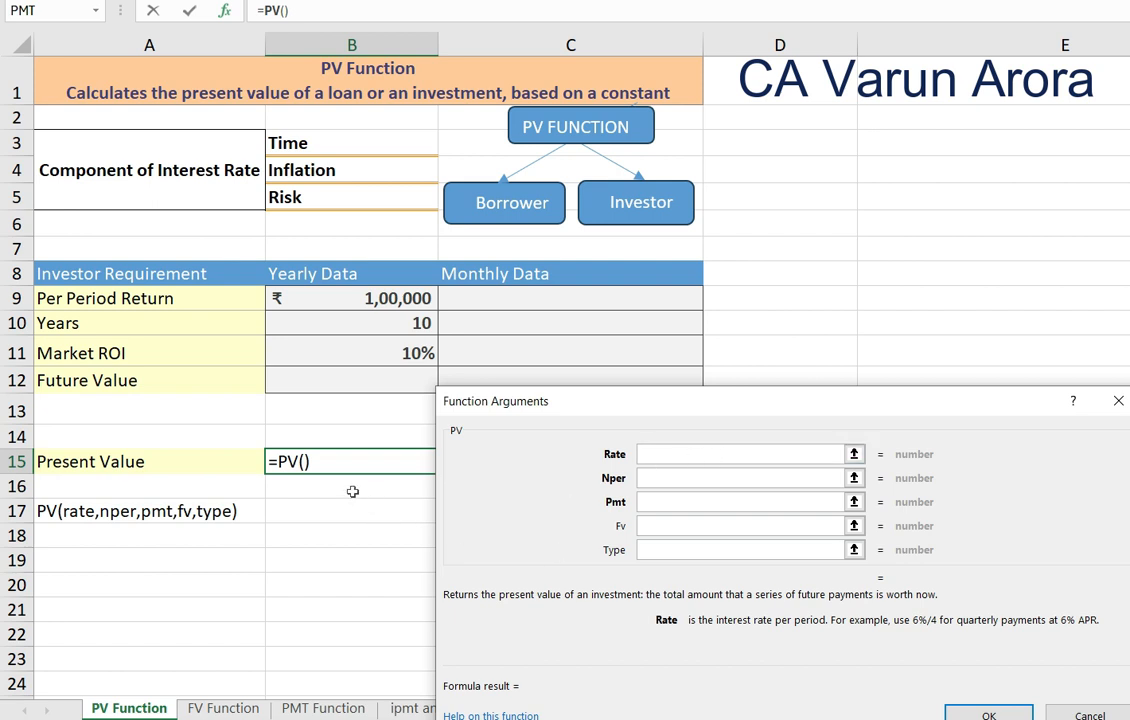
key("Escape")
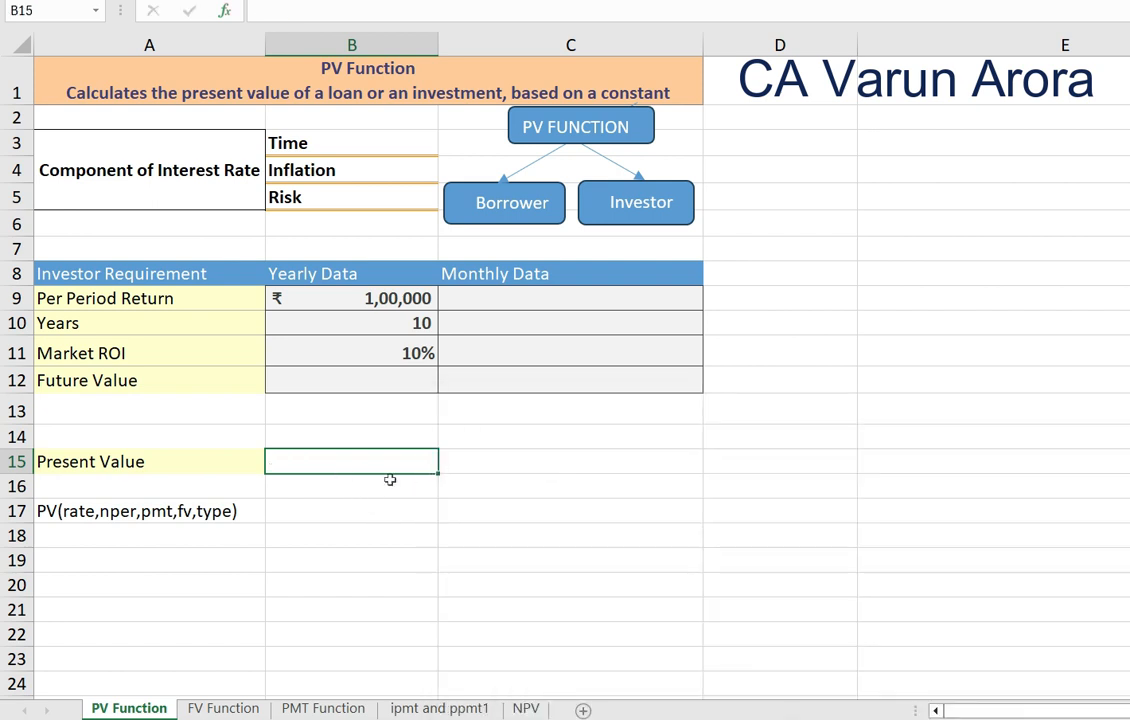
Step: Calculate the yearly present value in B15 with the PV function, using B11 as rate, B10 as nper and B9 as pmt
type("=pv")
key("Tab")
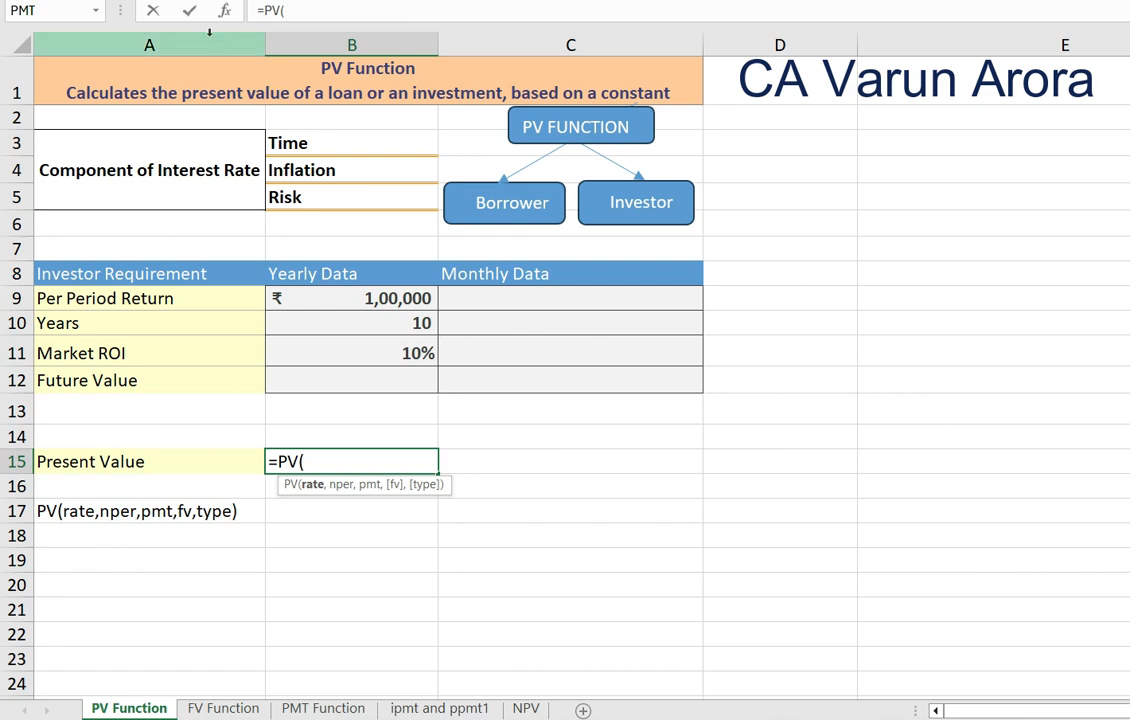
left_click(224, 10)
left_click_drag(700, 402, 705, 377)
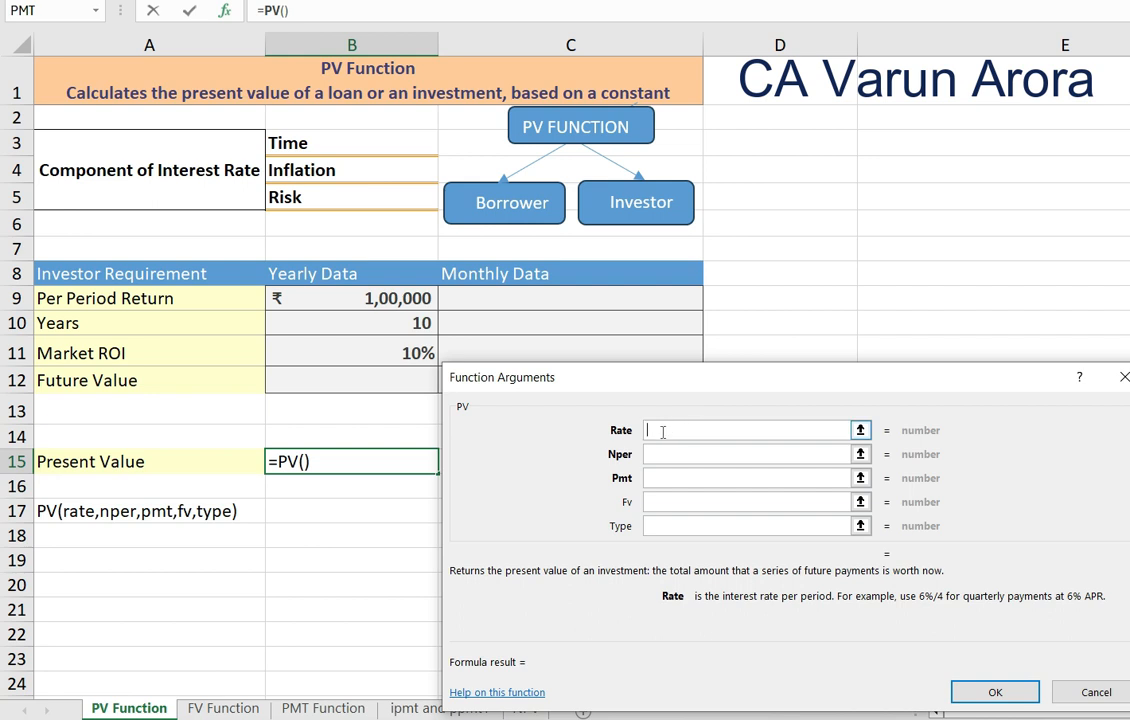
left_click(375, 352)
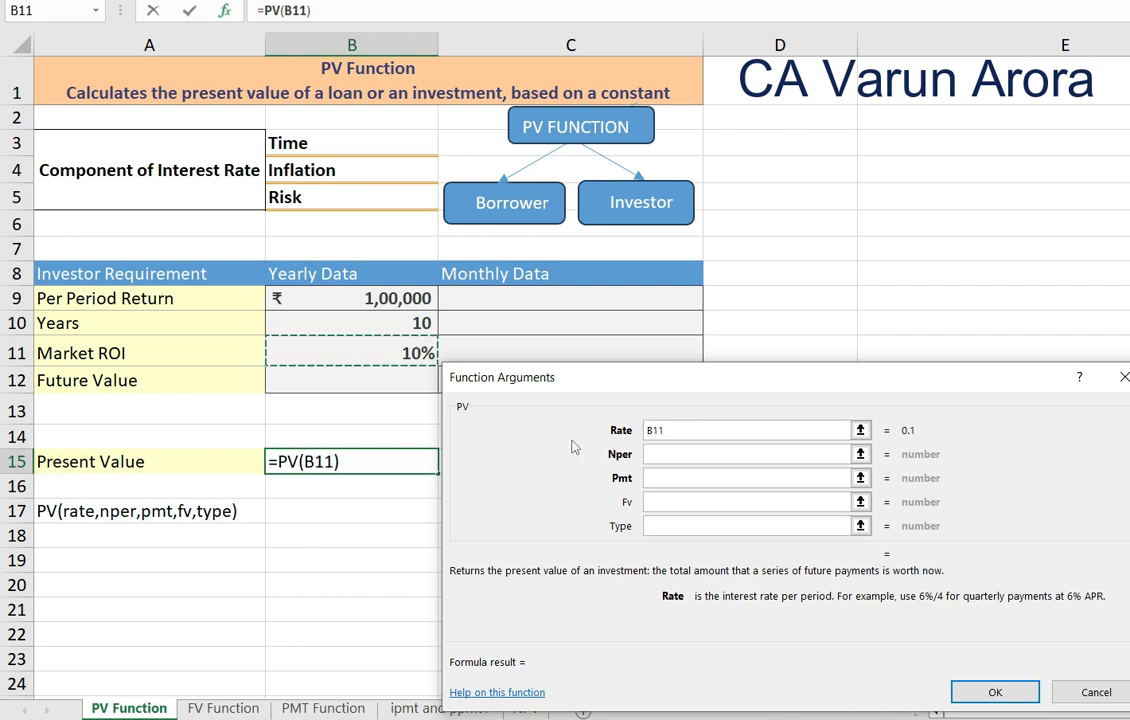
left_click(652, 453)
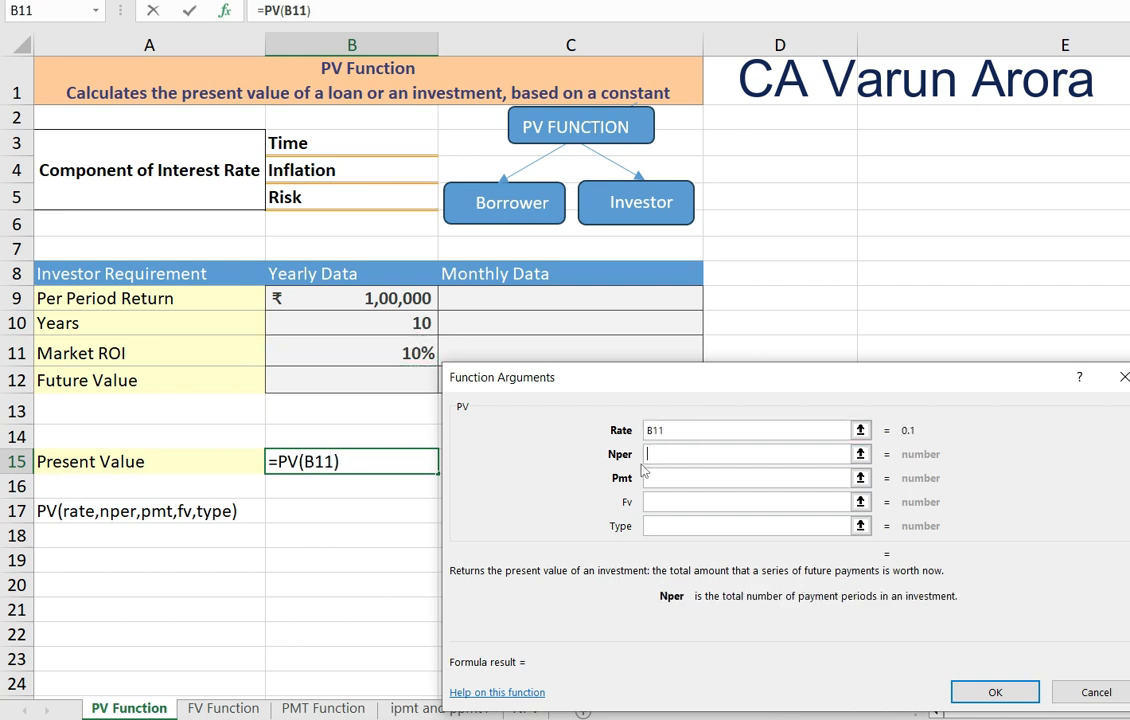
left_click(420, 330)
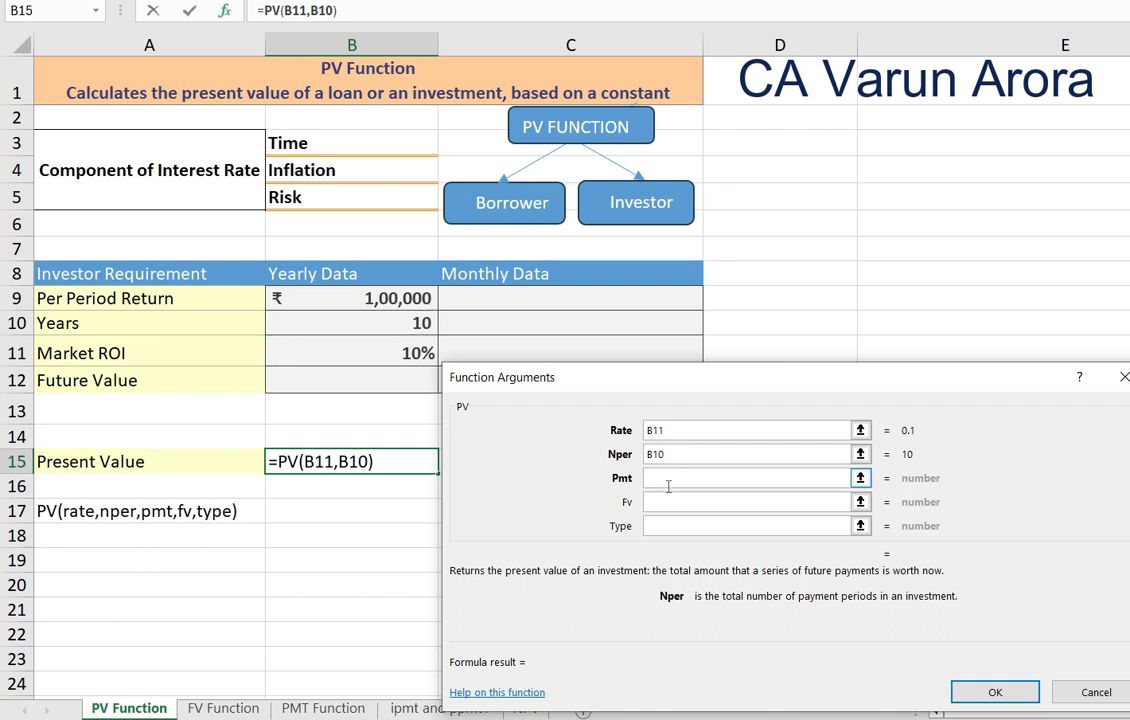
left_click(668, 485)
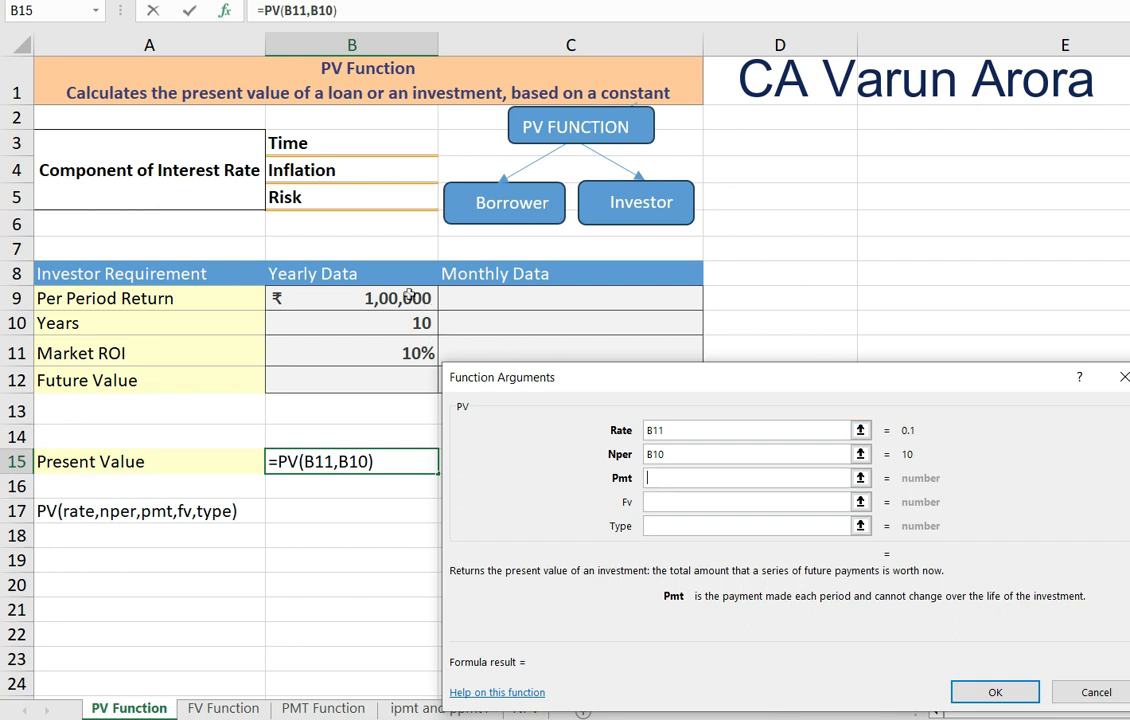
left_click(385, 297)
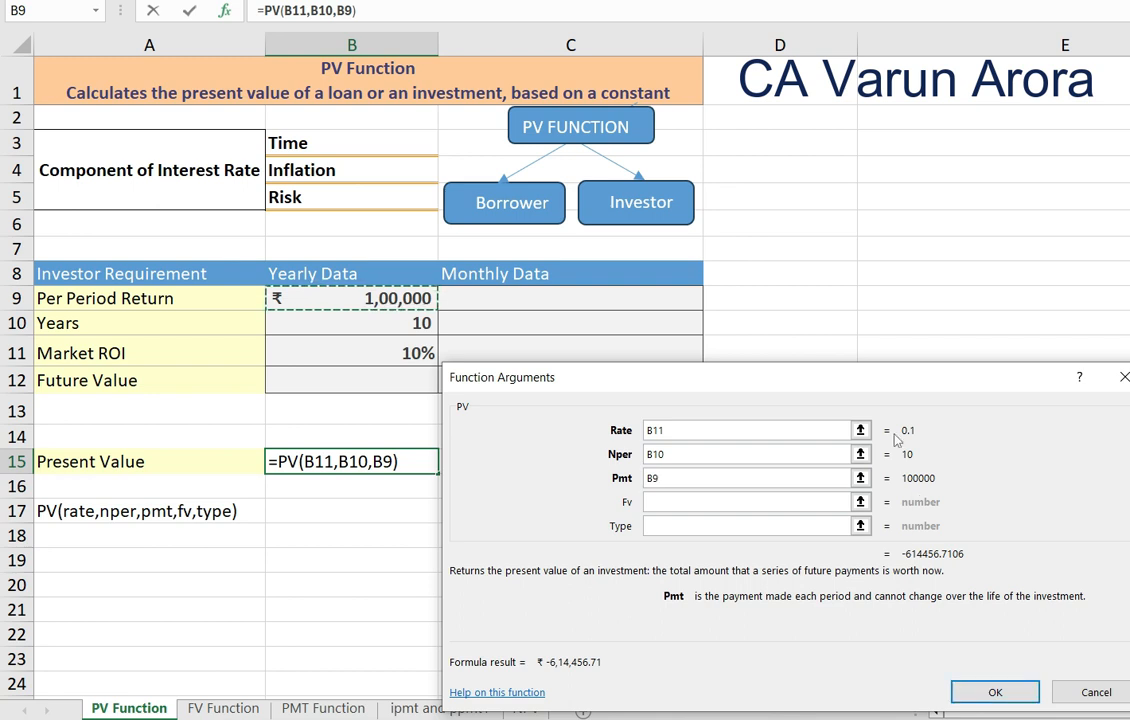
left_click_drag(894, 388, 893, 232)
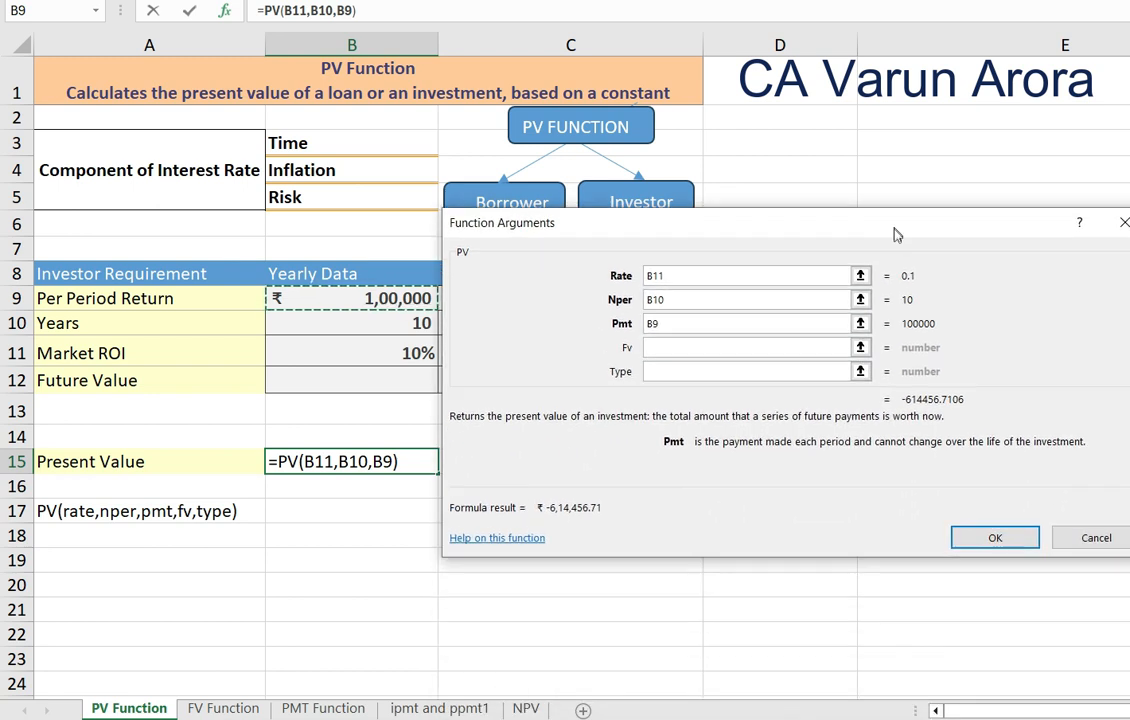
left_click(676, 275)
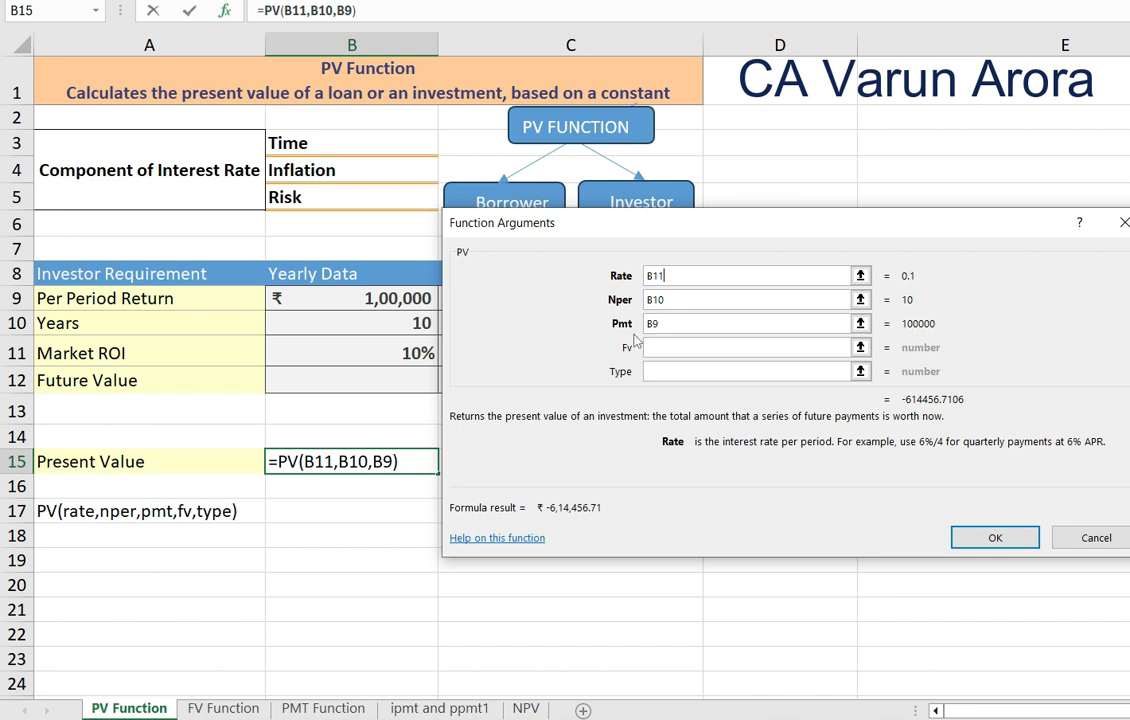
left_click(973, 533)
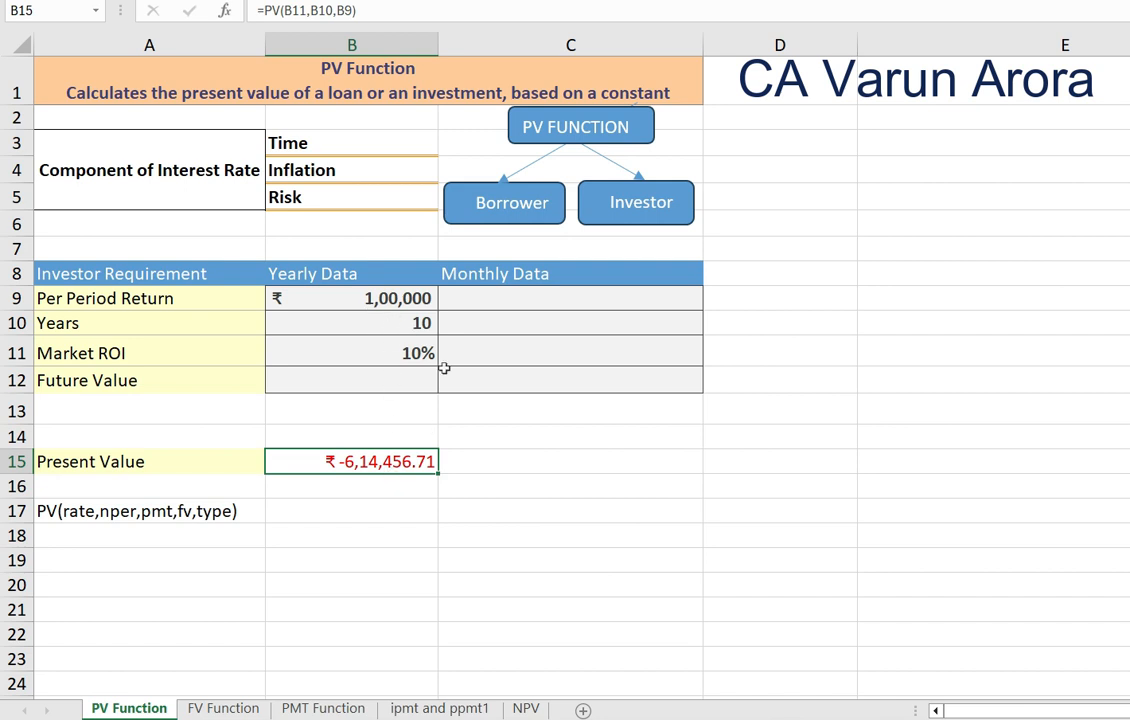
Step: Enter the monthly per-period return in C9 as the yearly return in B9 divided by 12
left_click(446, 298)
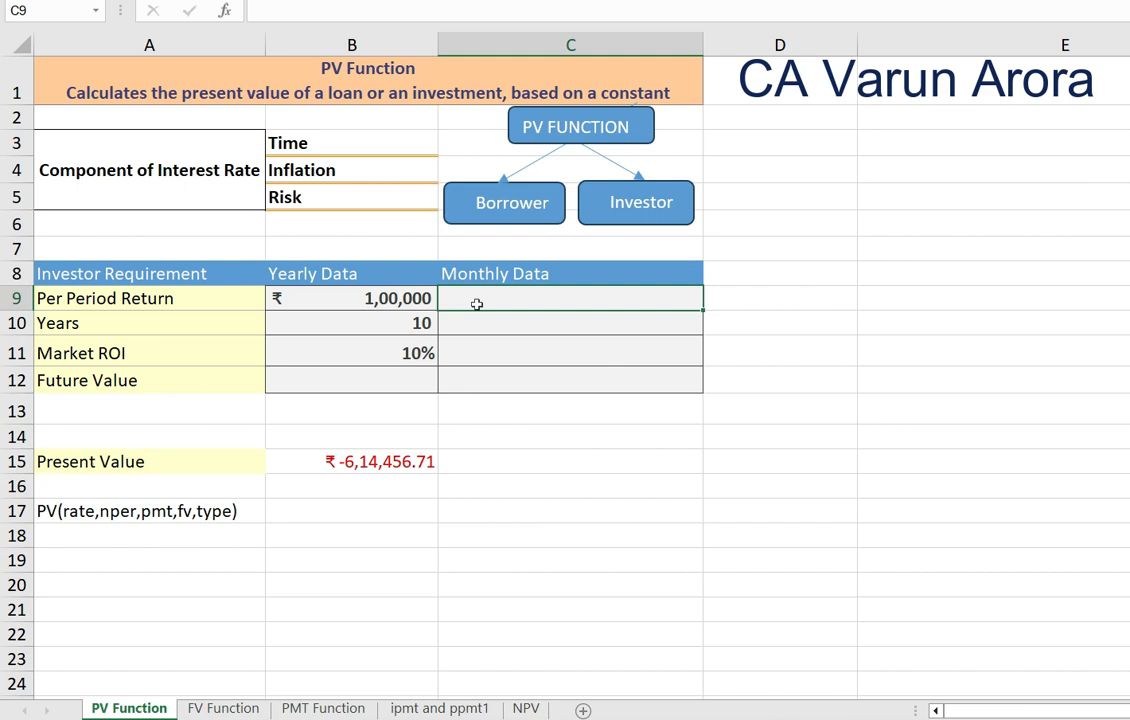
type("+")
key("Left")
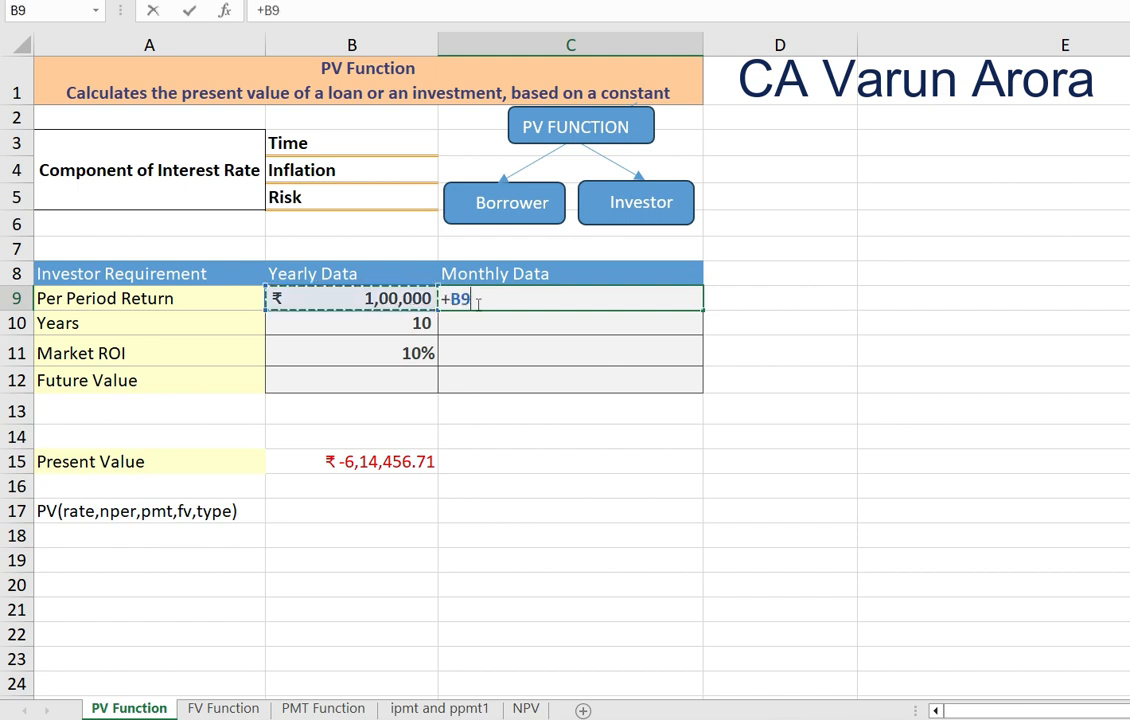
type("/")
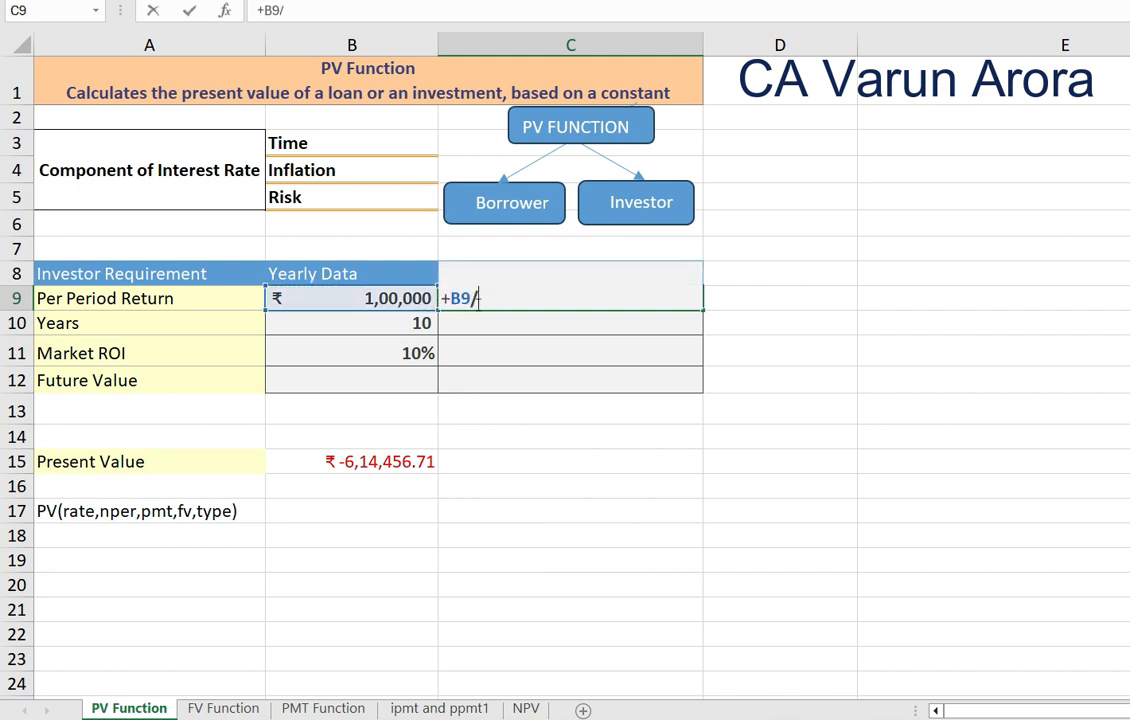
type("12")
key("Return")
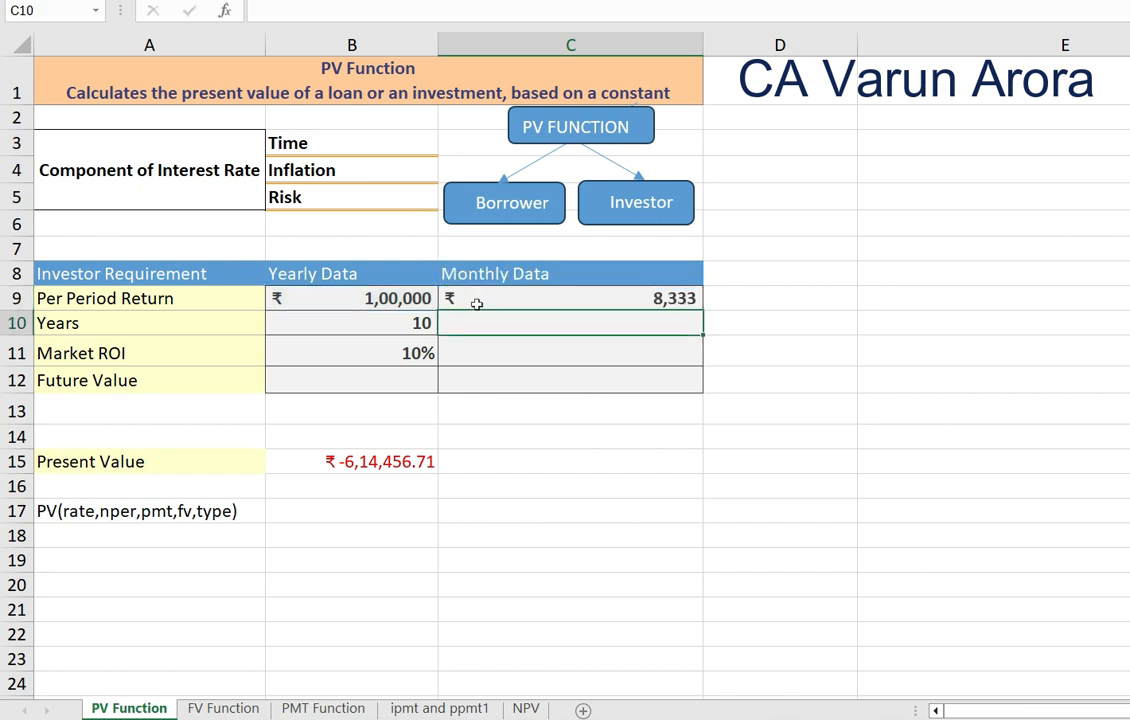
left_click(477, 304)
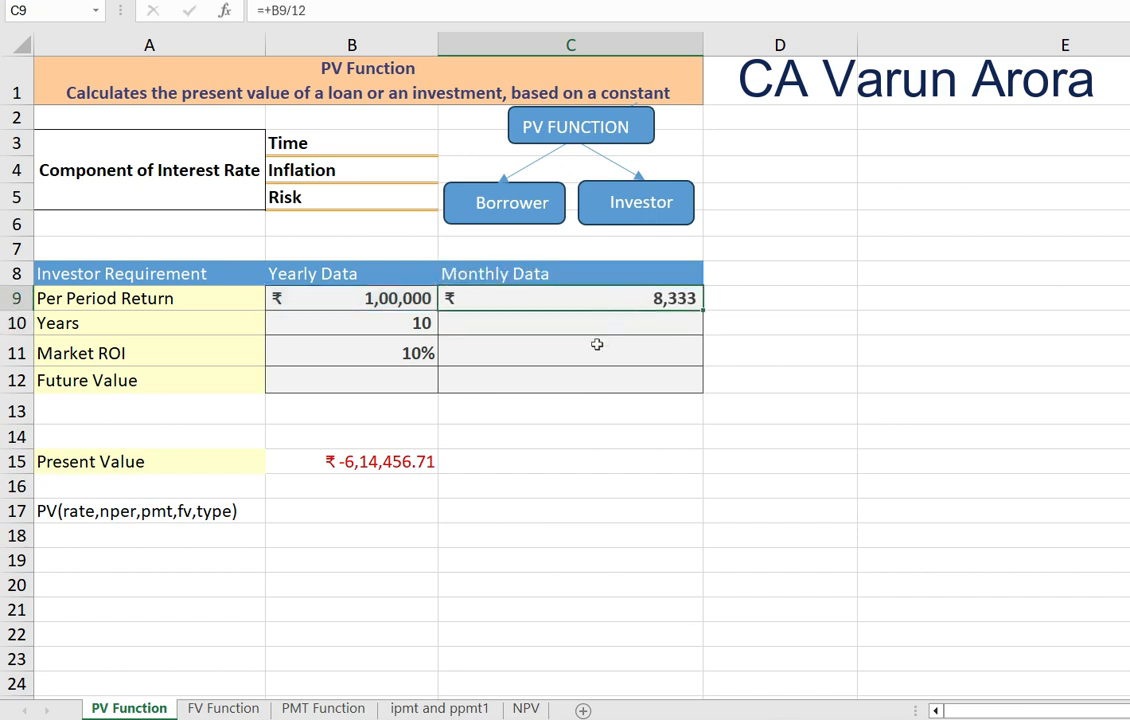
Step: Enter the monthly number of periods in C10 as the years in B10 multiplied by 12
left_click(556, 322)
type("+")
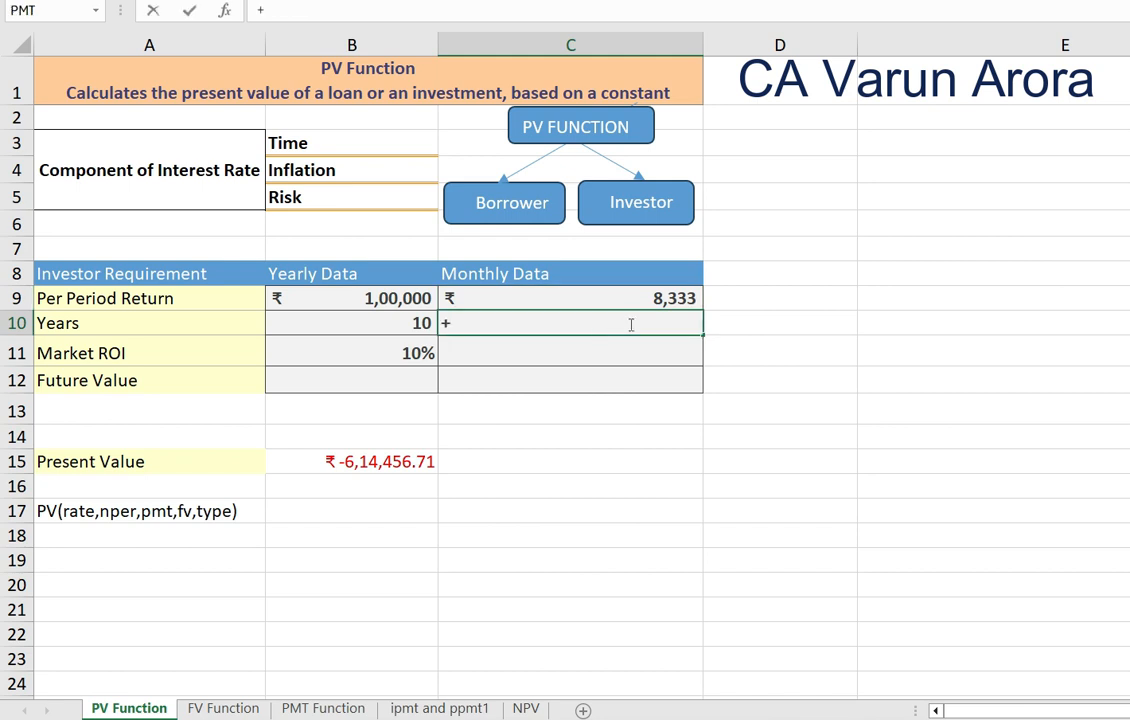
key("Left")
type("*12")
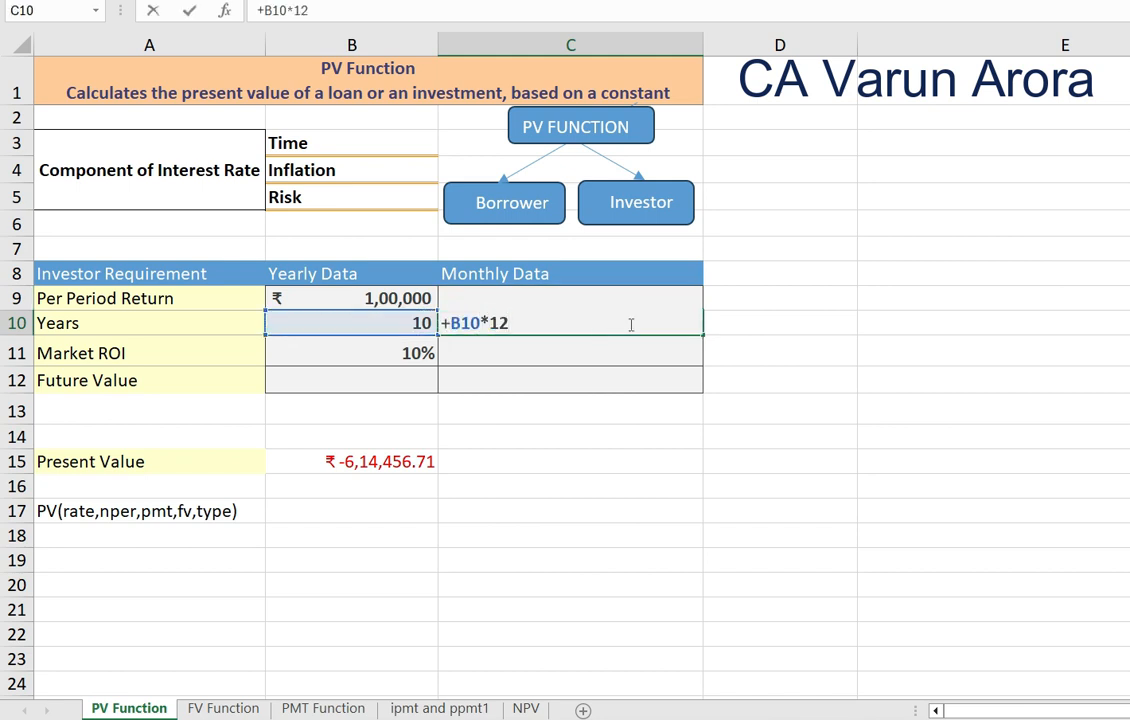
key("Return")
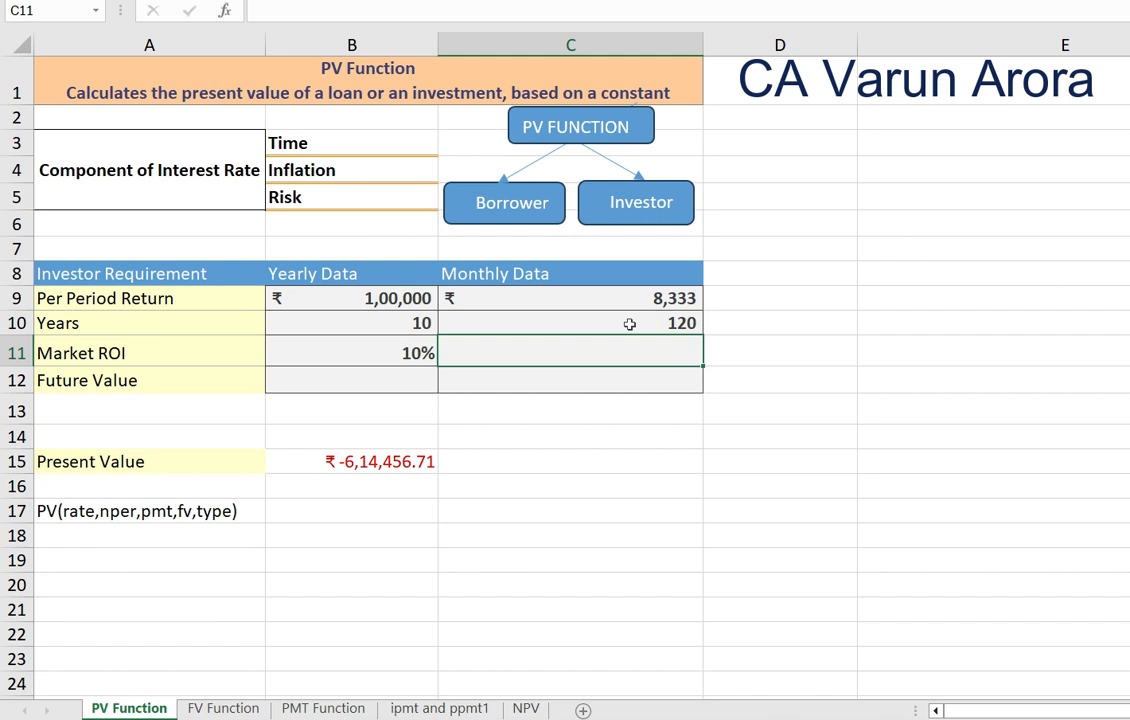
Step: Enter the monthly market ROI in C11 as the yearly rate in B11 divided by 12
type("+")
key("Left")
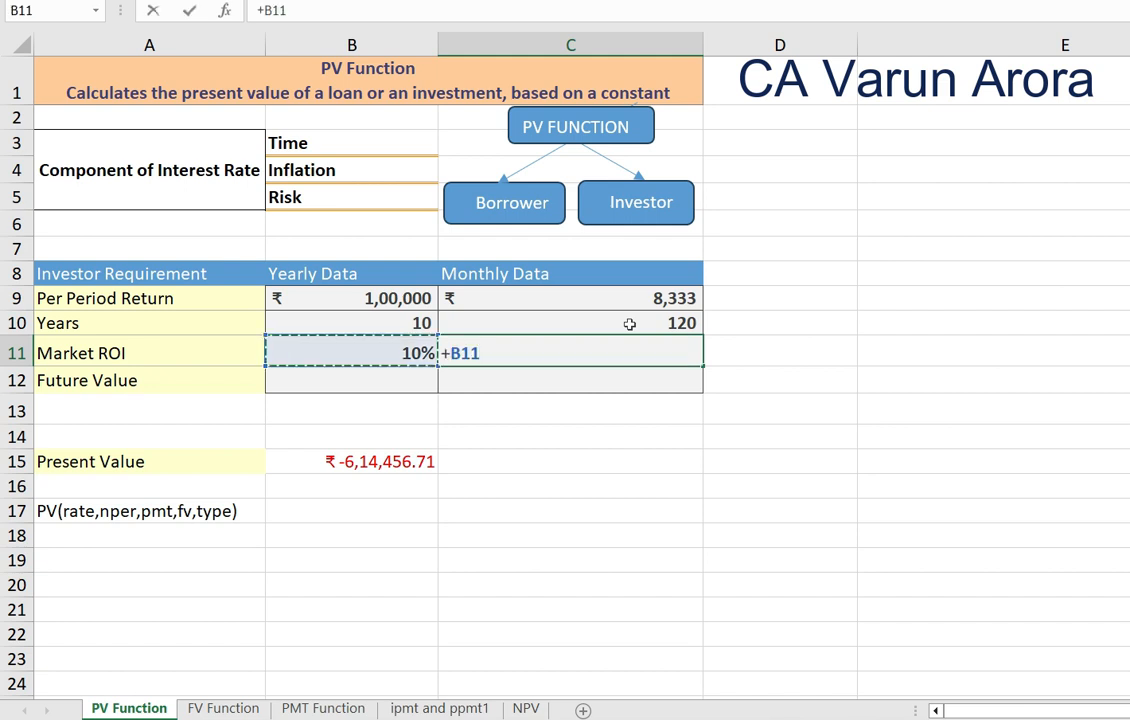
type("/12")
key("Return")
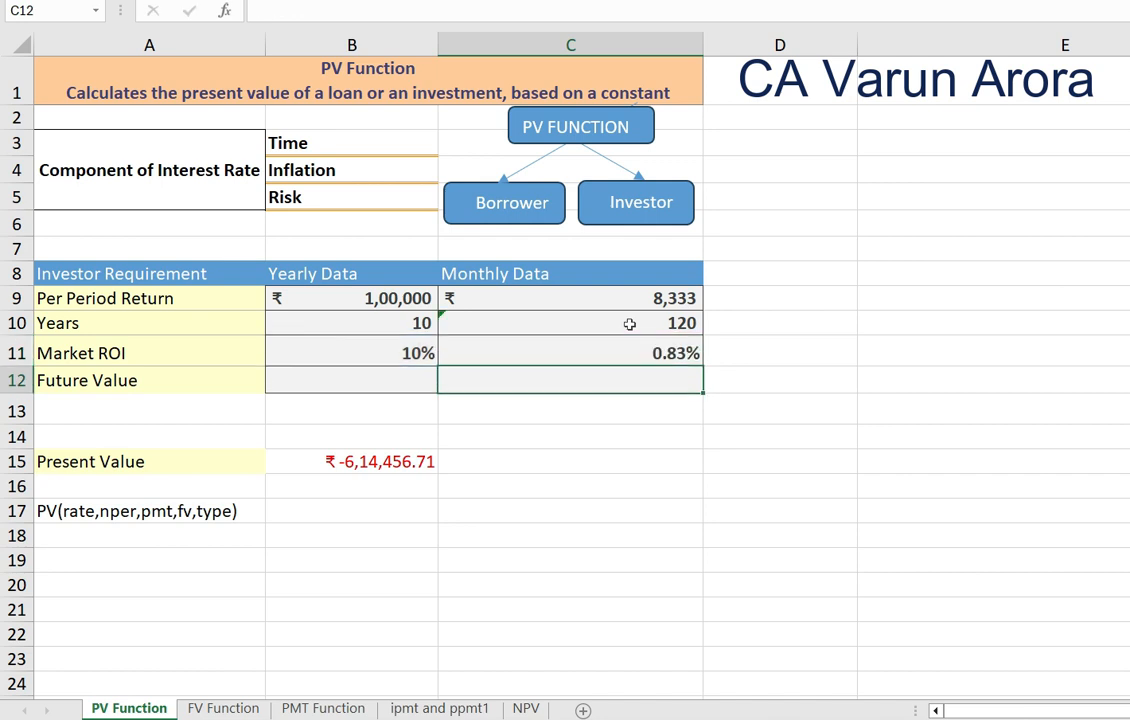
Step: Compare the yearly and monthly market ROI cells and examine the monthly and annual rate conversion formulas in F11 and F13
left_click(663, 353)
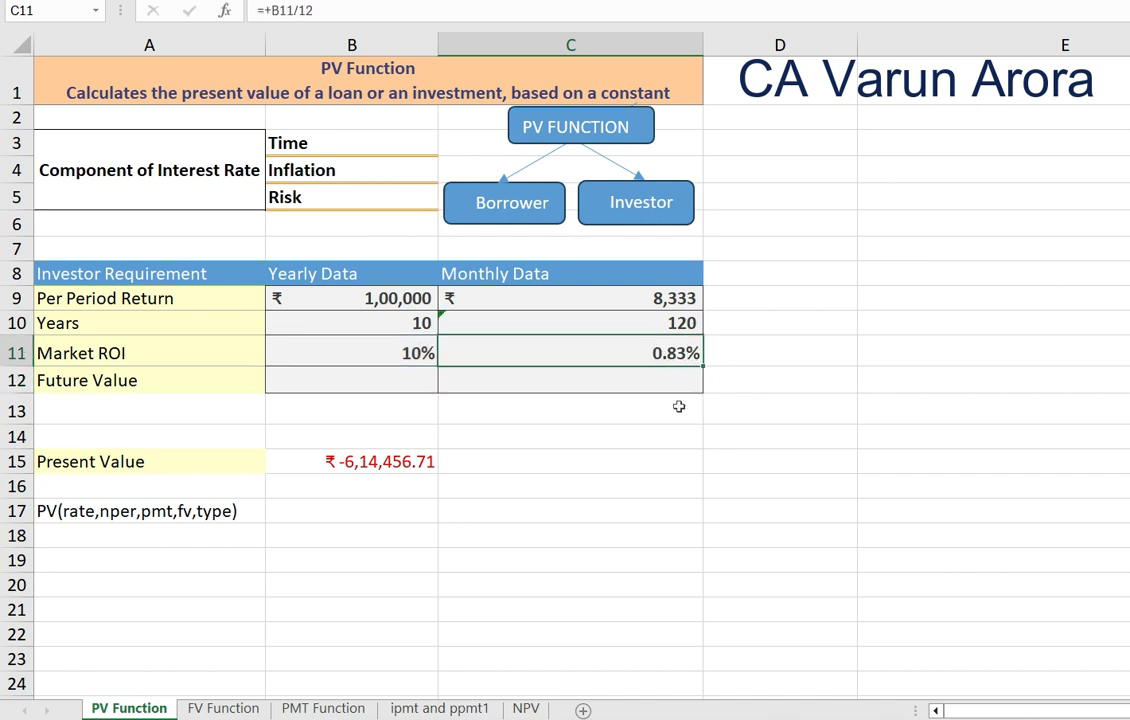
left_click(410, 356)
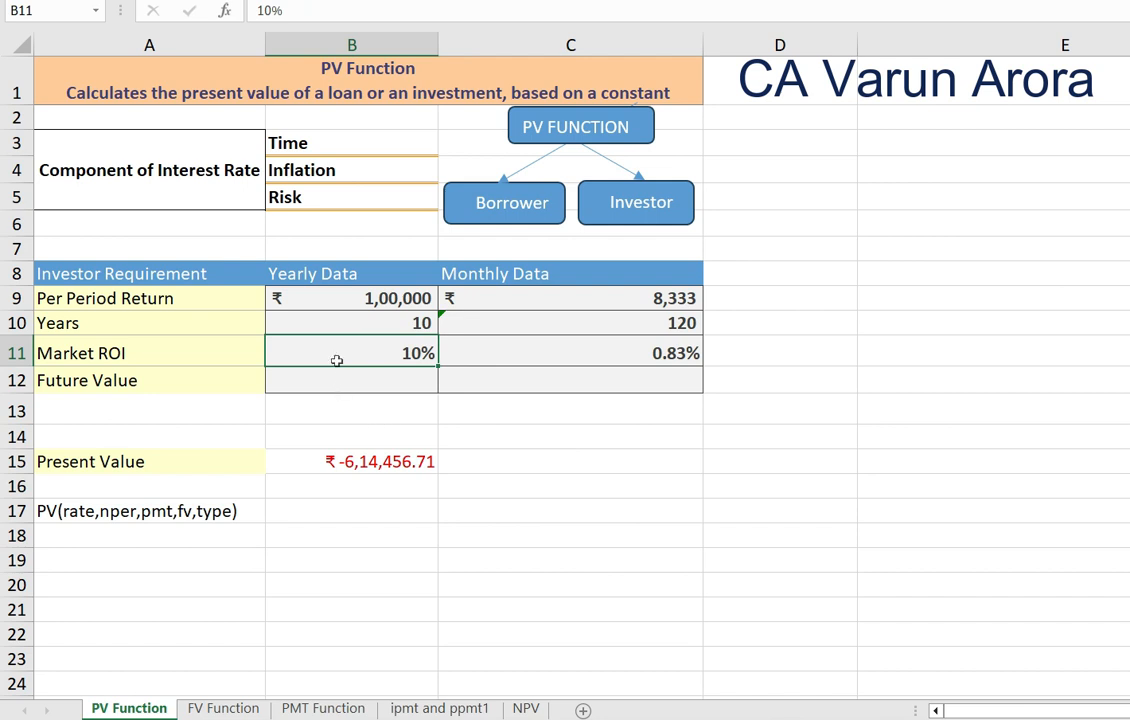
left_click(566, 355)
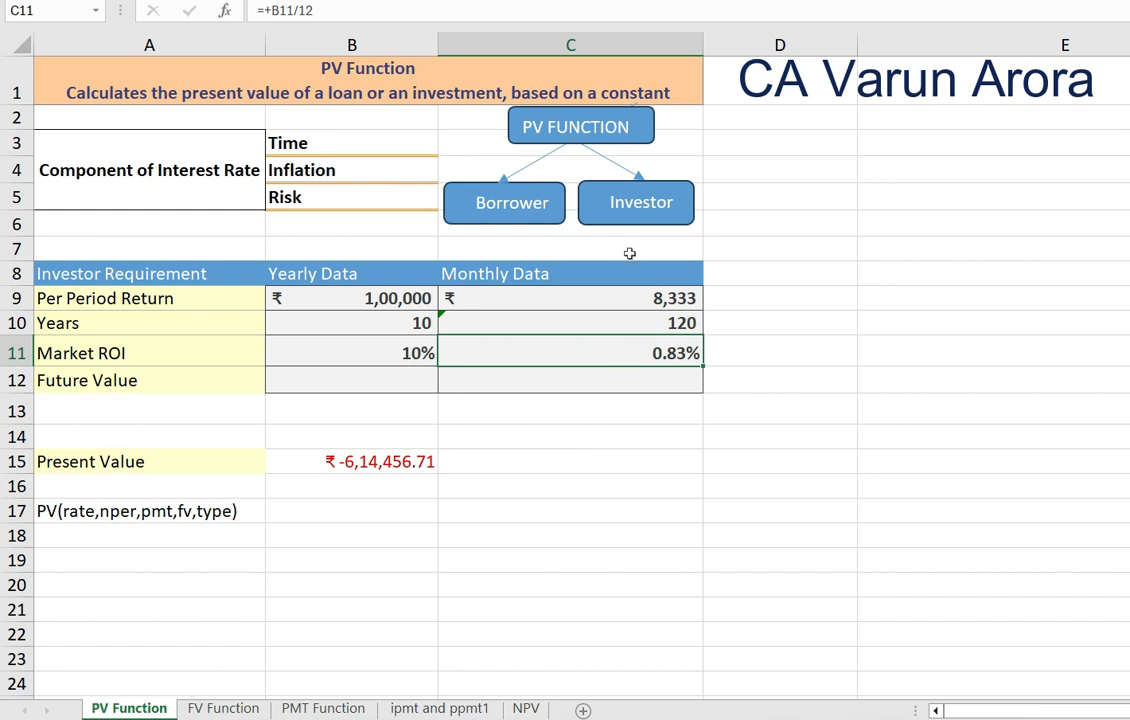
left_click_drag(600, 297, 643, 361)
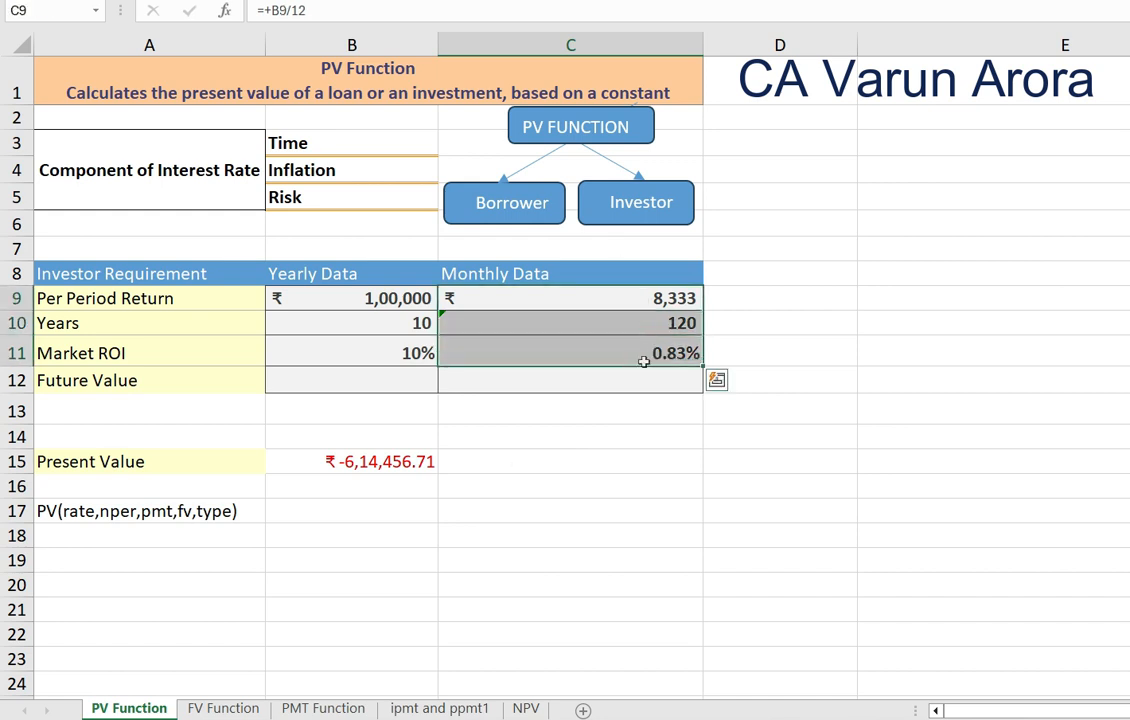
left_click(645, 357)
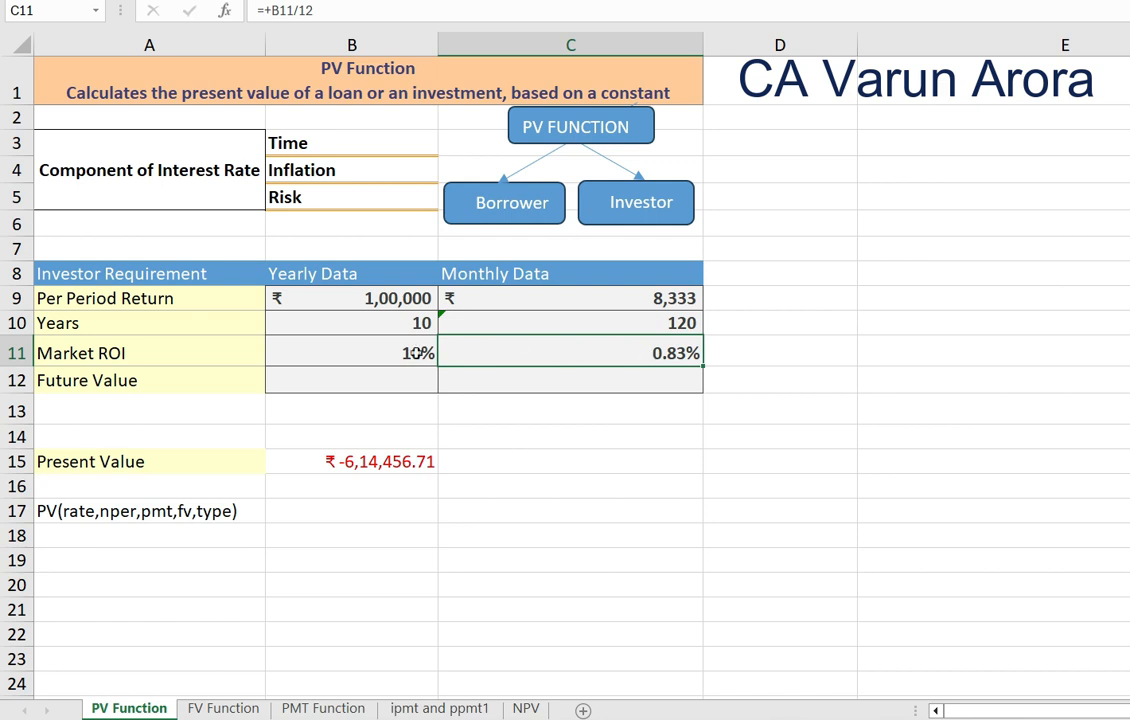
left_click(409, 360)
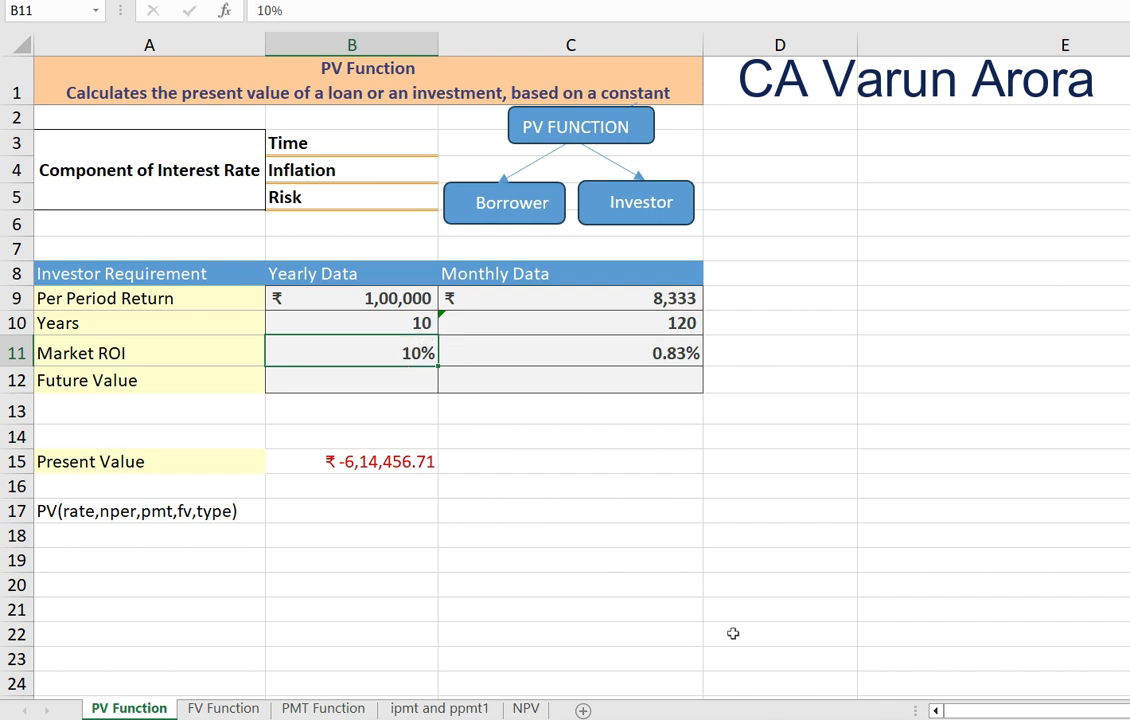
left_click_drag(1040, 710, 1110, 710)
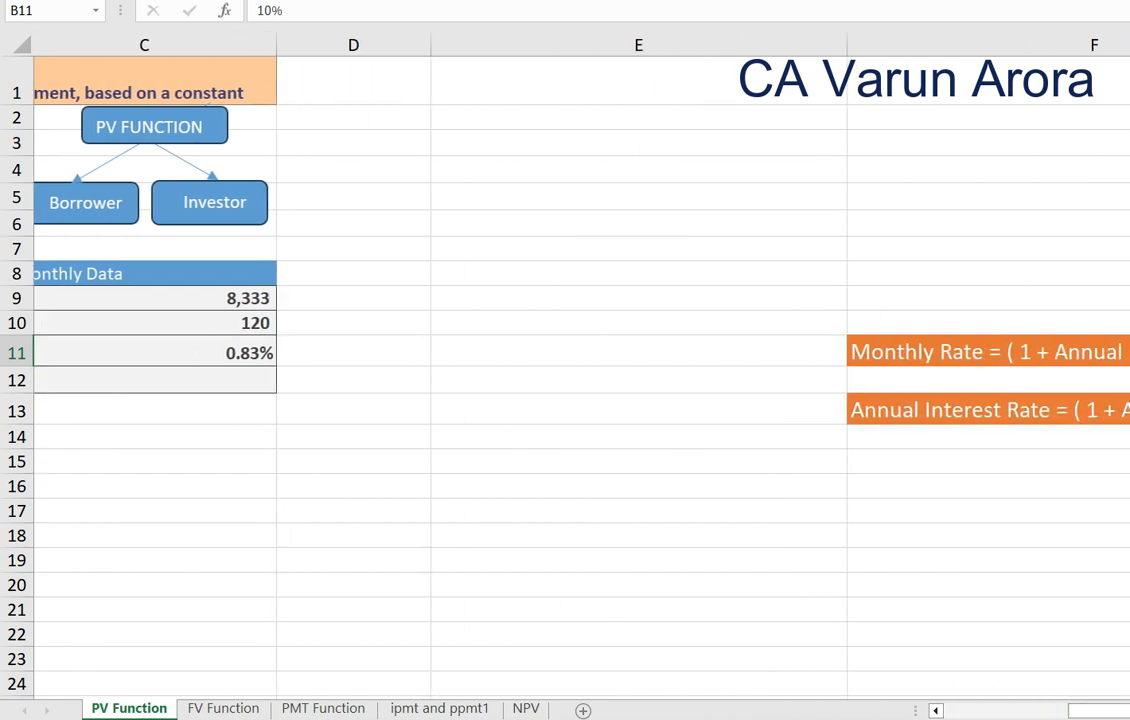
left_click_drag(1118, 585, 1129, 585)
left_click(772, 338)
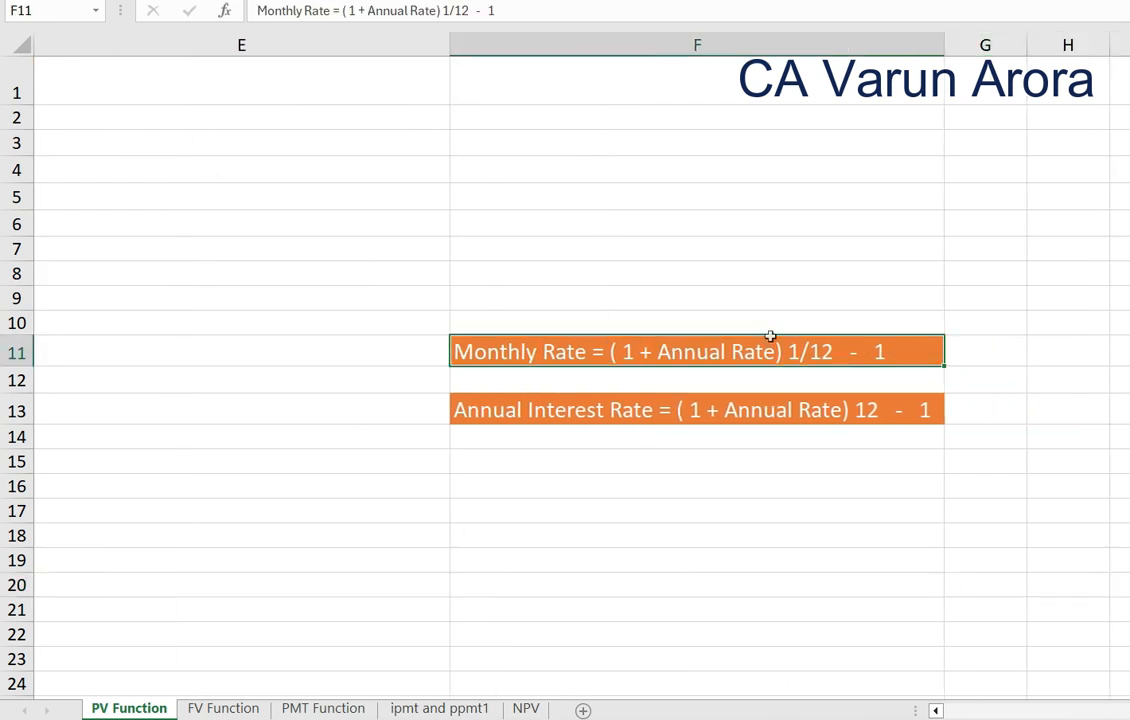
left_click(575, 409)
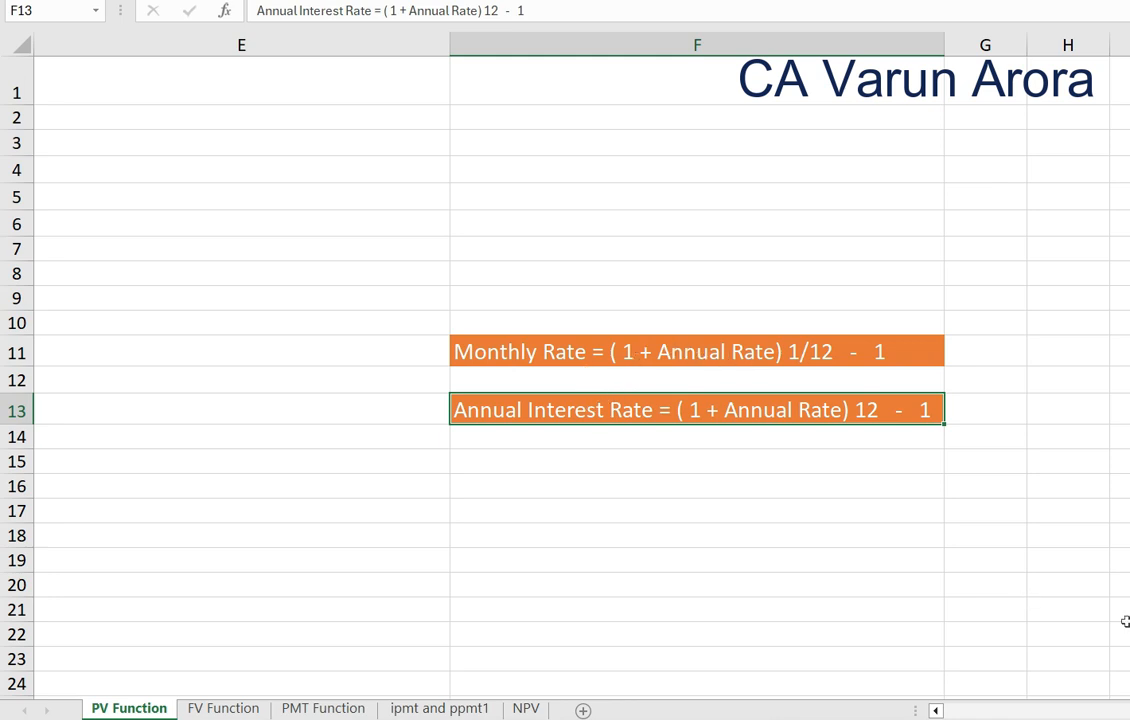
left_click_drag(1112, 710, 945, 710)
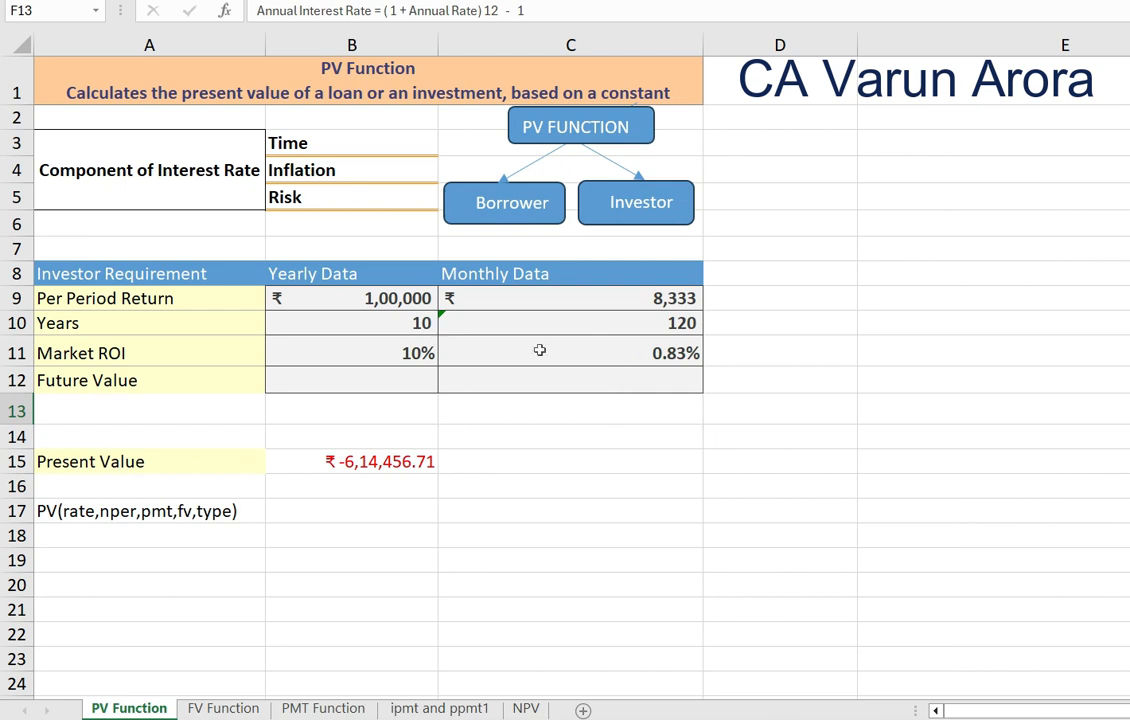
left_click(612, 351)
Step: Calculate the monthly present value in C15 with the PV function, using C11 as rate, C10 as nper and C9 as pmt
left_click(530, 463)
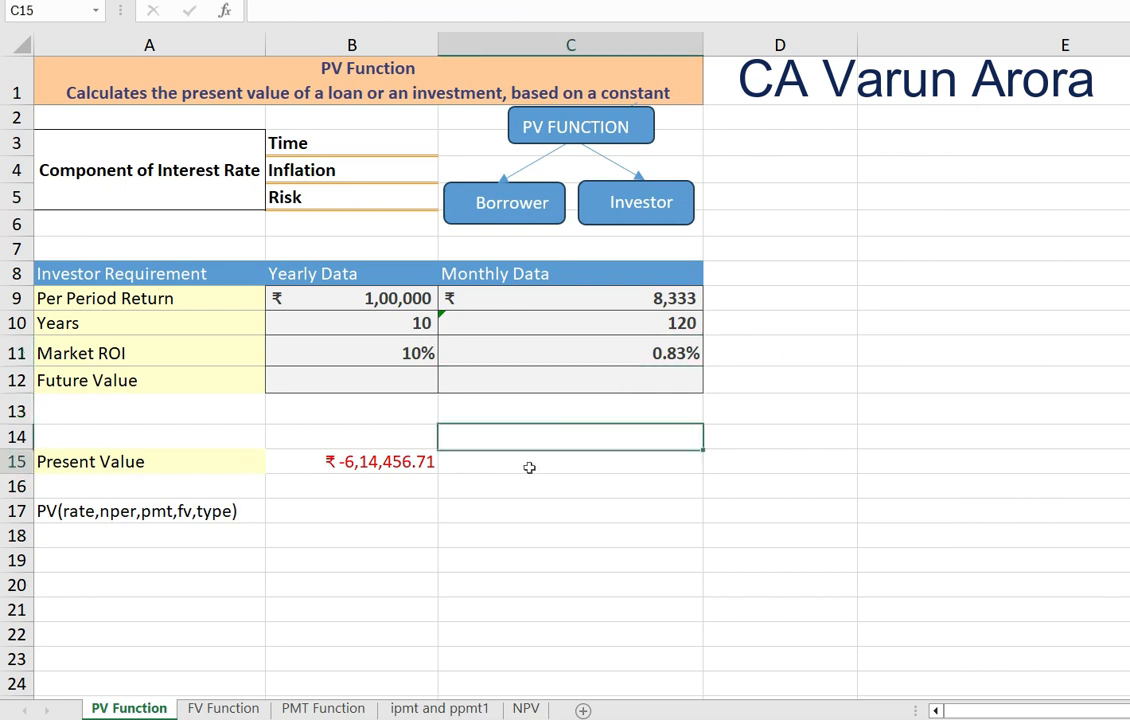
type("=")
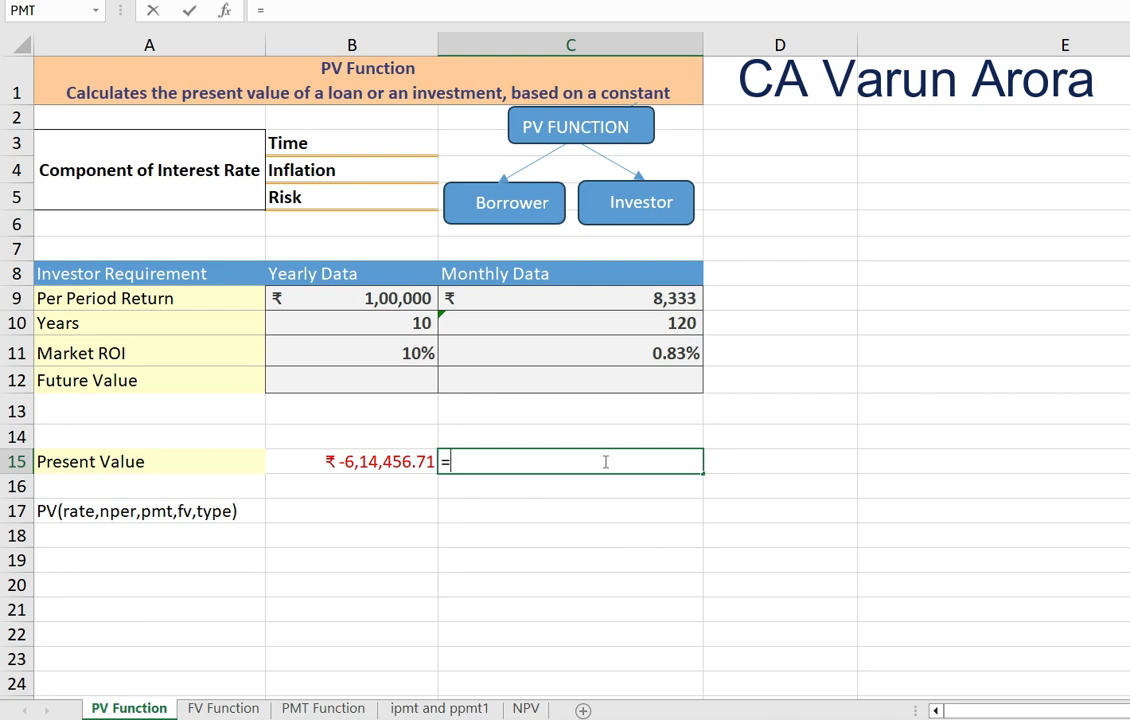
type("pv")
key("Tab")
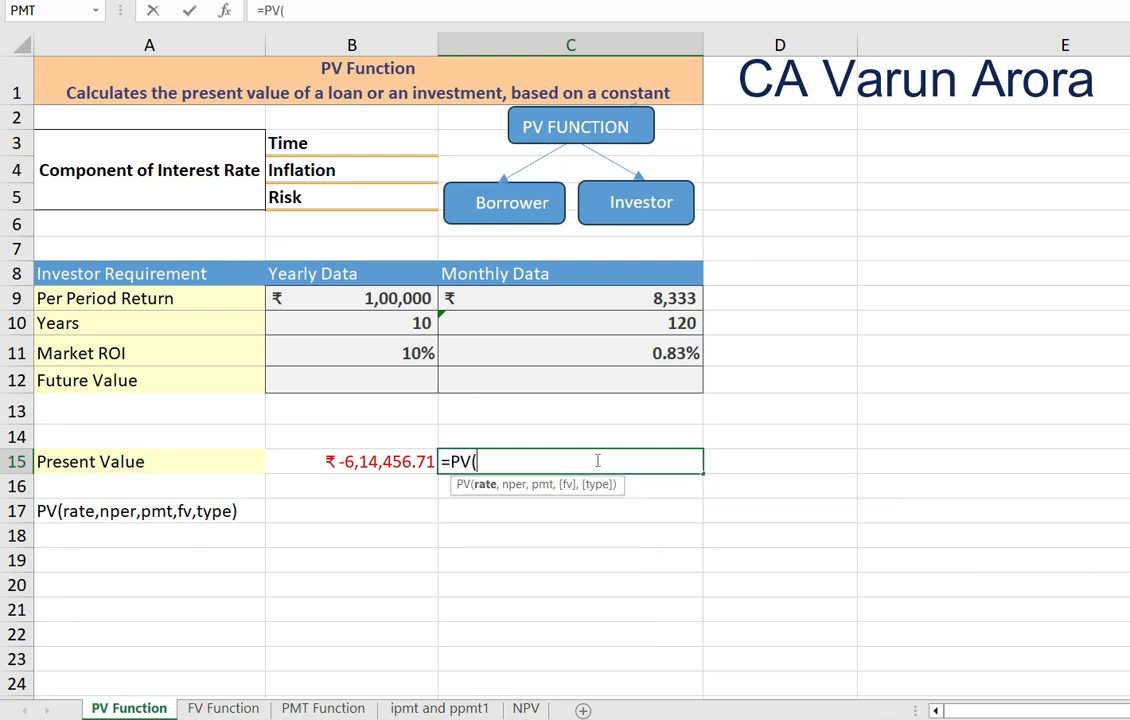
key("ctrl+a")
left_click_drag(713, 227, 587, 503)
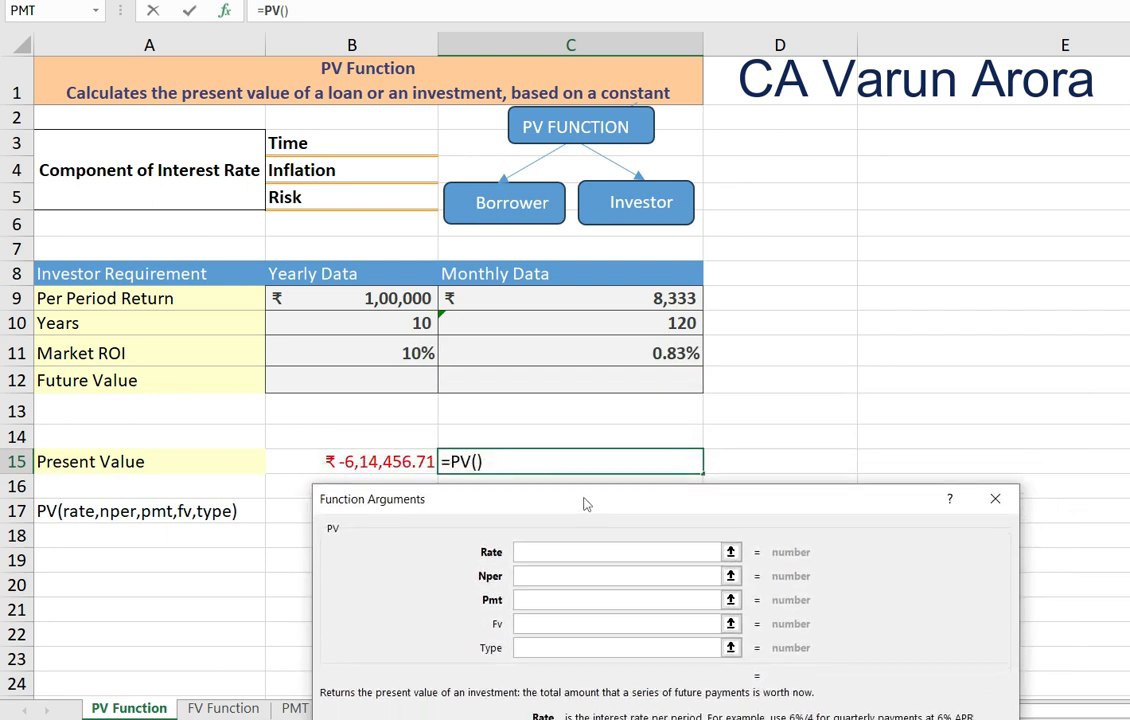
left_click(636, 353)
left_click(545, 577)
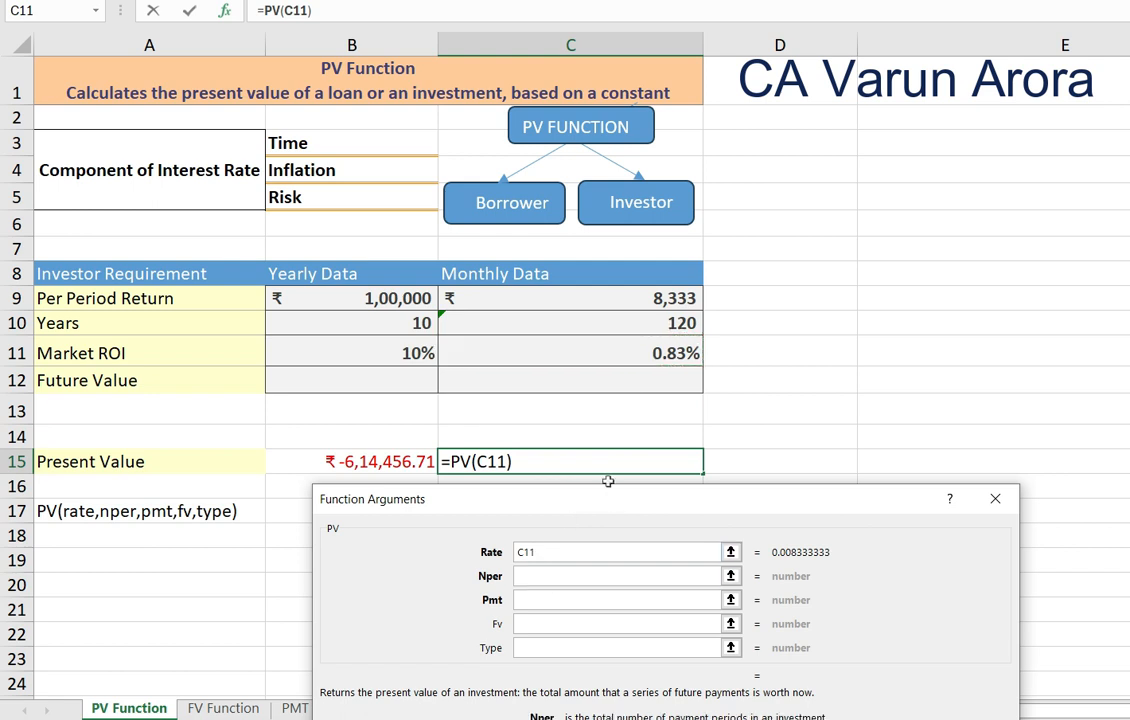
left_click(650, 325)
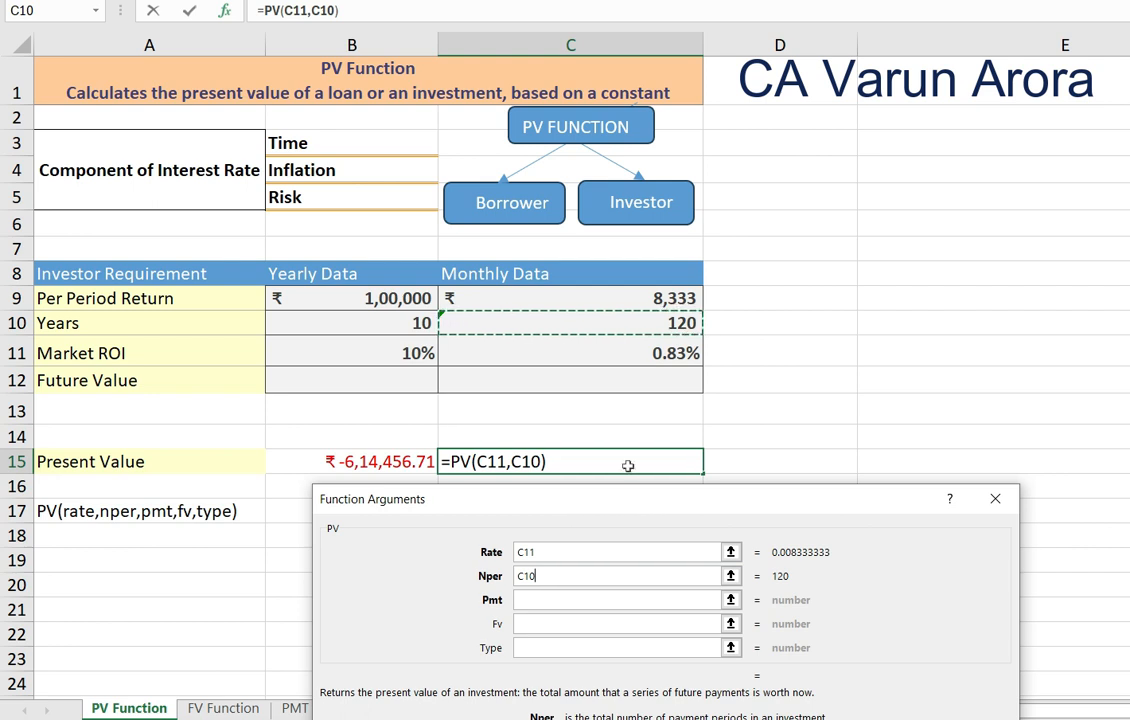
left_click(572, 602)
left_click(660, 300)
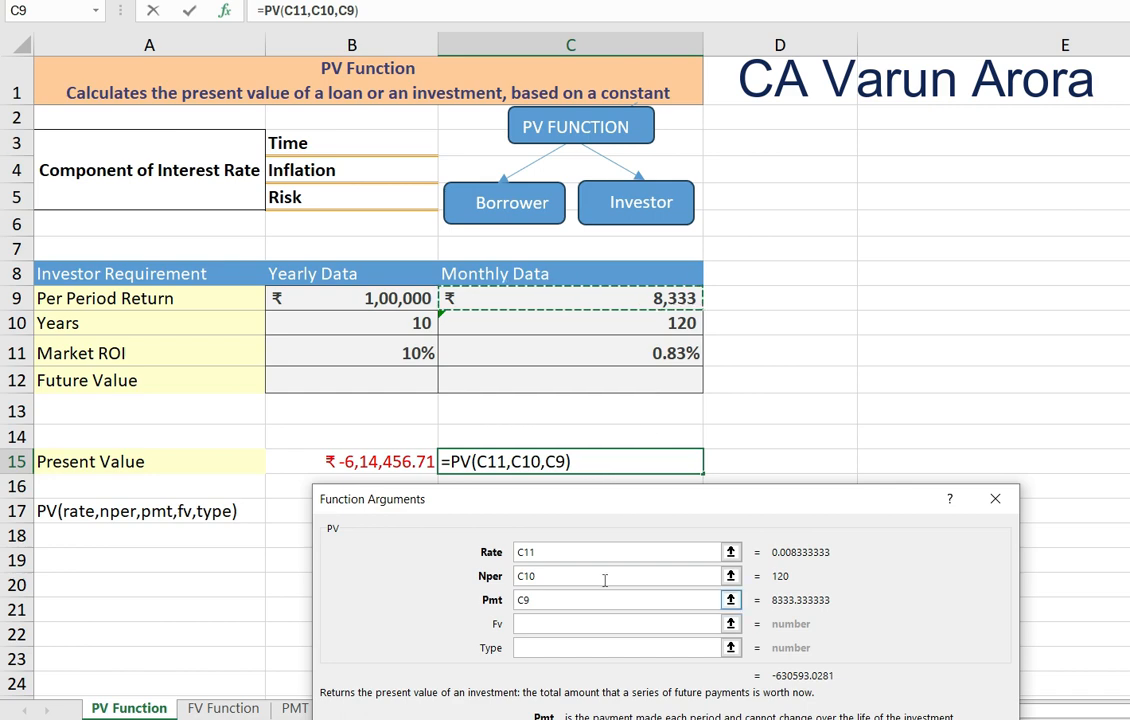
left_click_drag(586, 500, 682, 215)
left_click(950, 527)
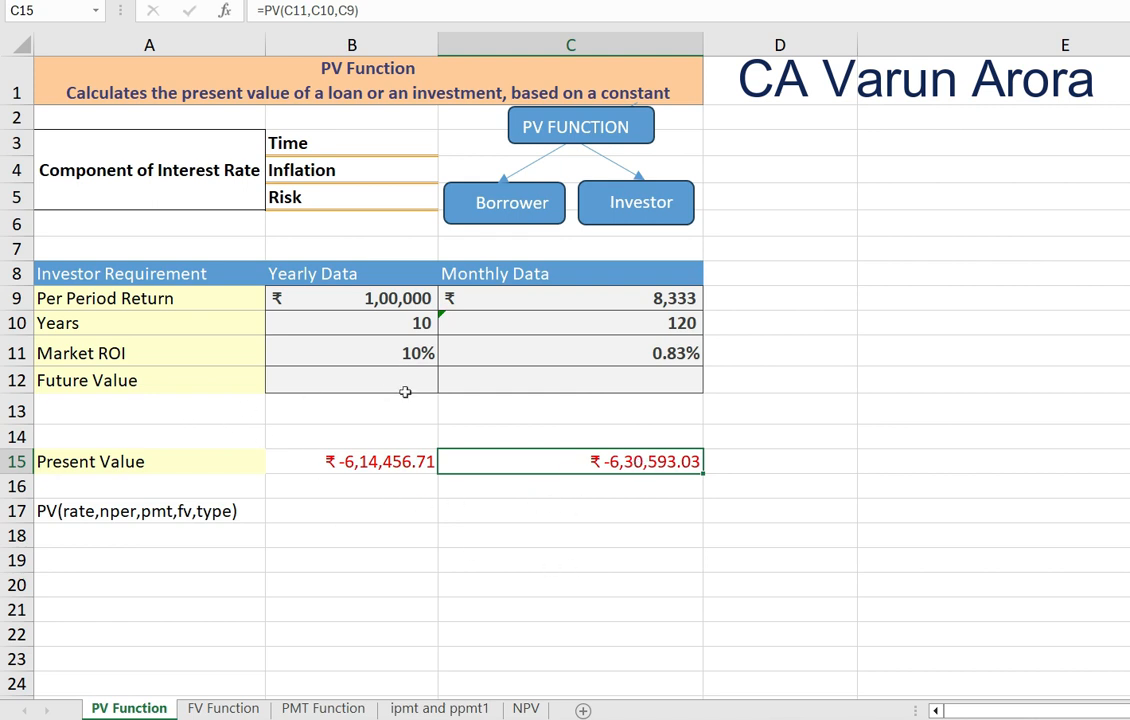
Step: Enter 200000 as the yearly future value in B12
left_click(361, 371)
left_click(164, 379)
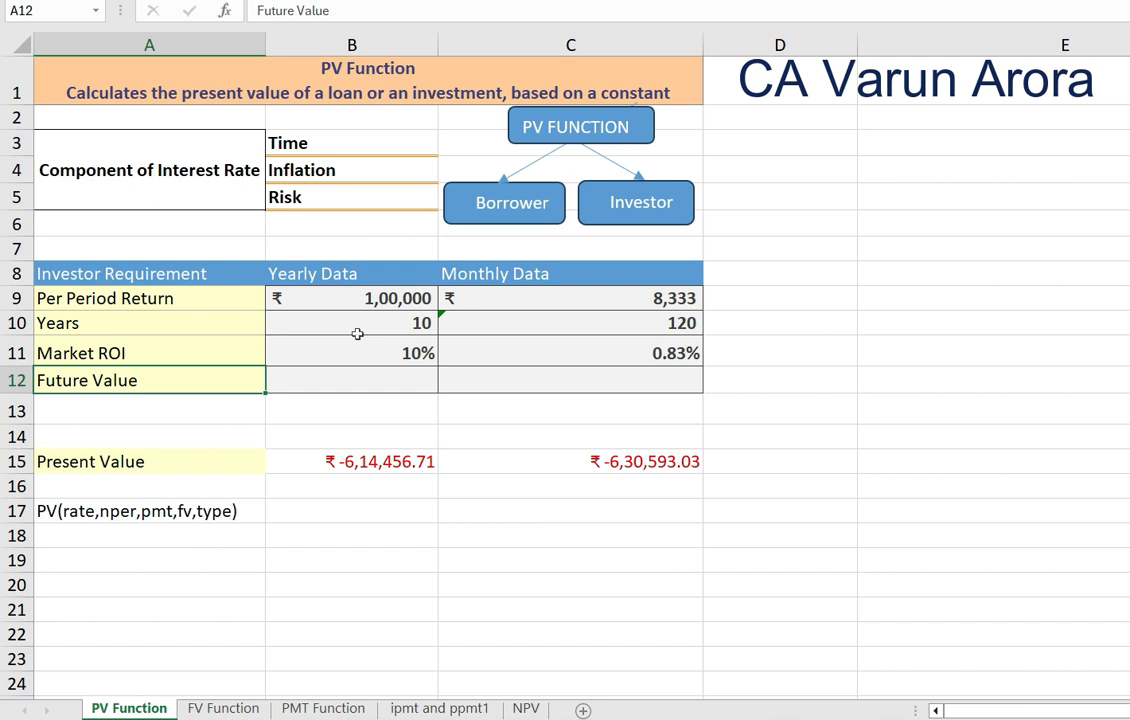
left_click(372, 300)
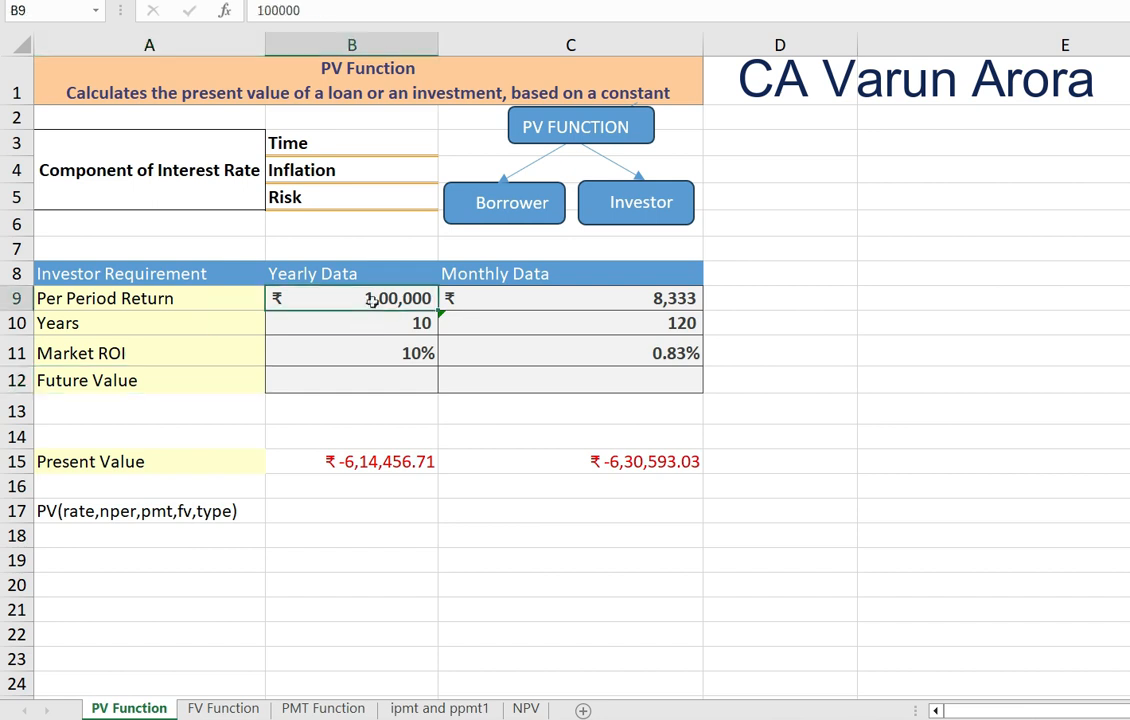
left_click(374, 320)
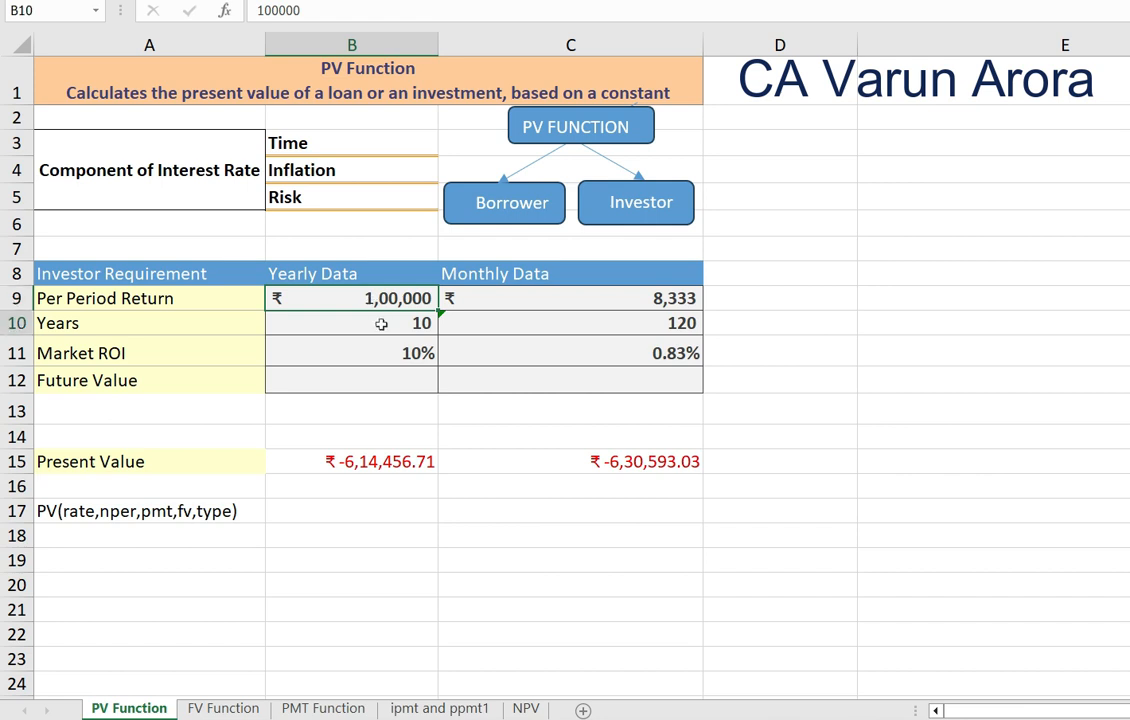
left_click(385, 384)
type("18000")
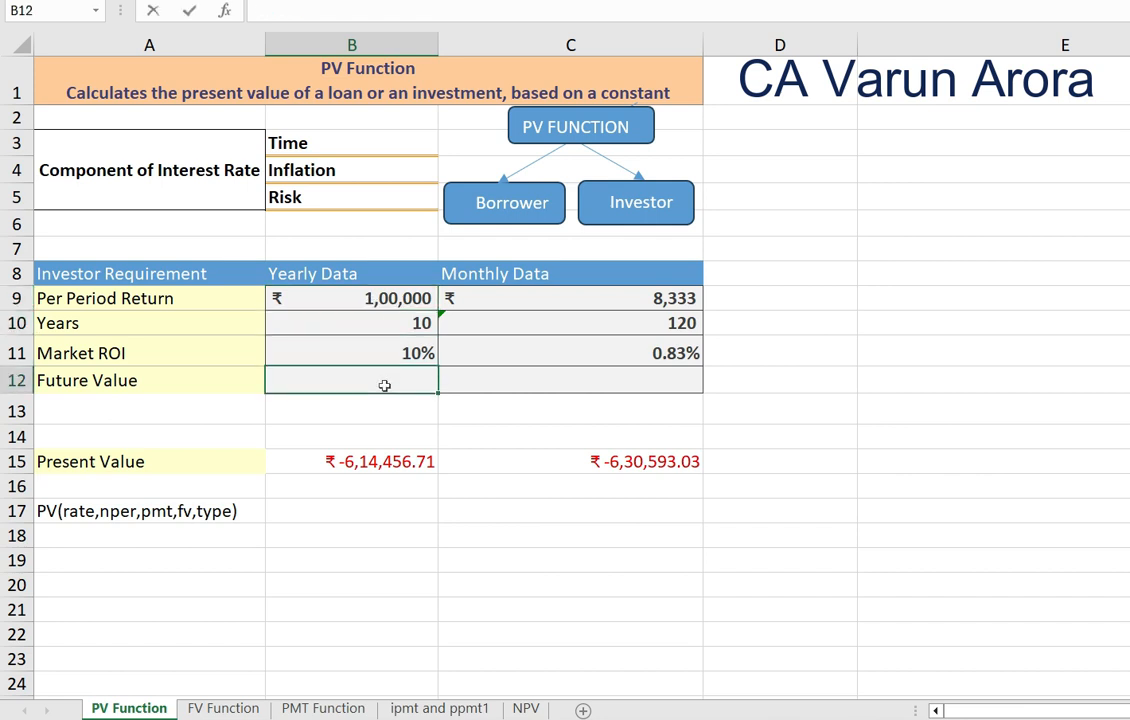
key("BackSpace")
key("BackSpace")
key("BackSpace")
key("BackSpace")
key("BackSpace")
type("200000")
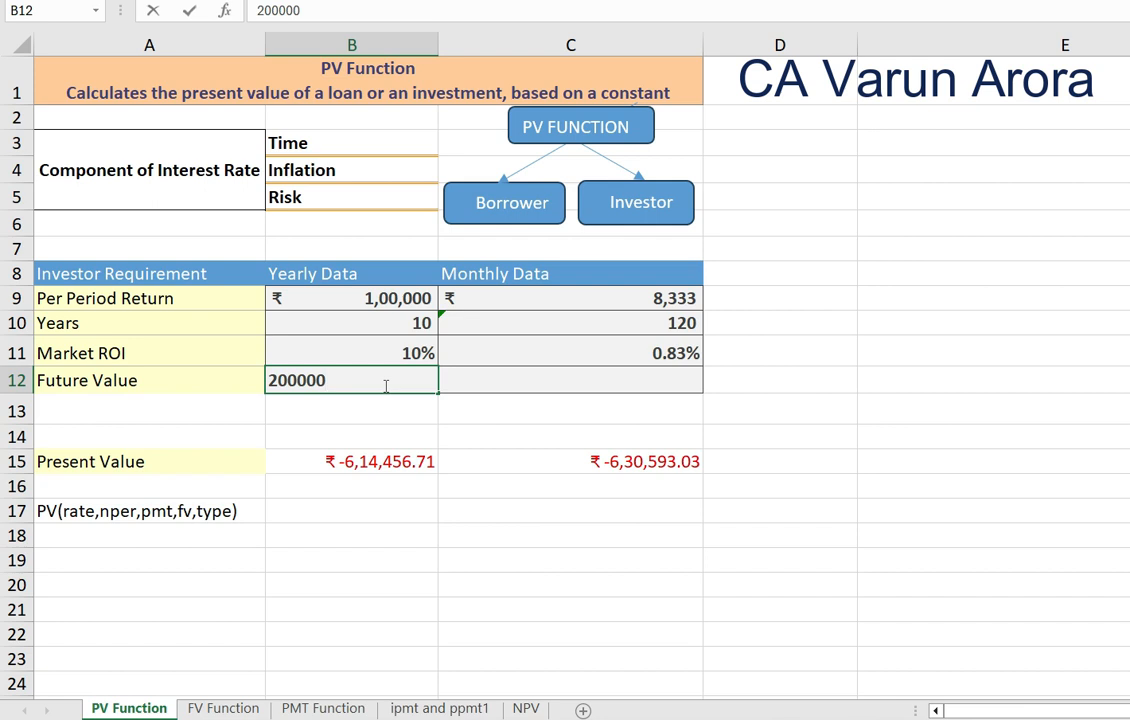
key("Return")
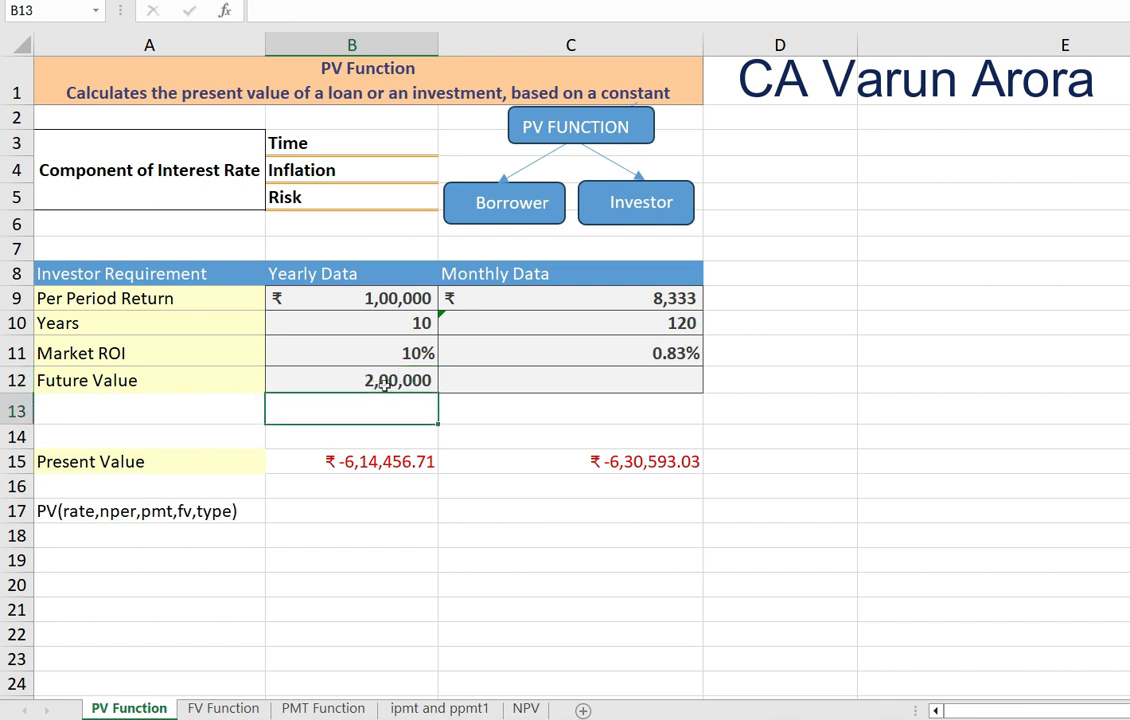
Step: Start a PV formula in B17 with B11 as rate, B10 as nper and B9 as pmt
left_click(398, 511)
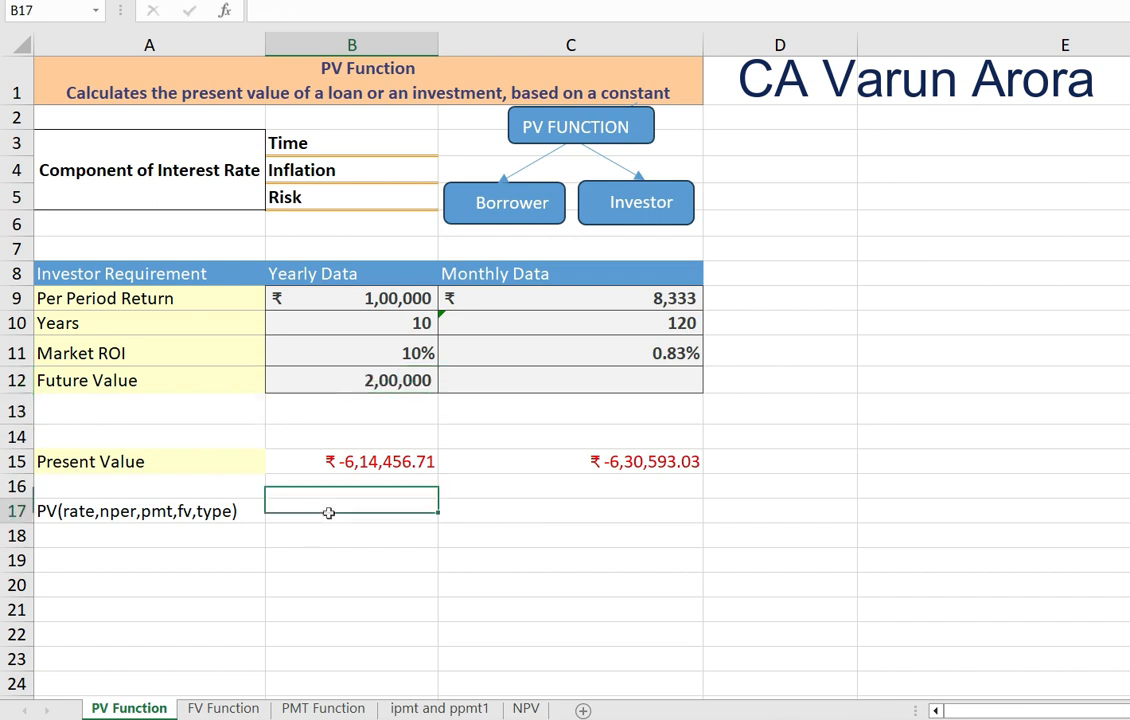
type("=pv")
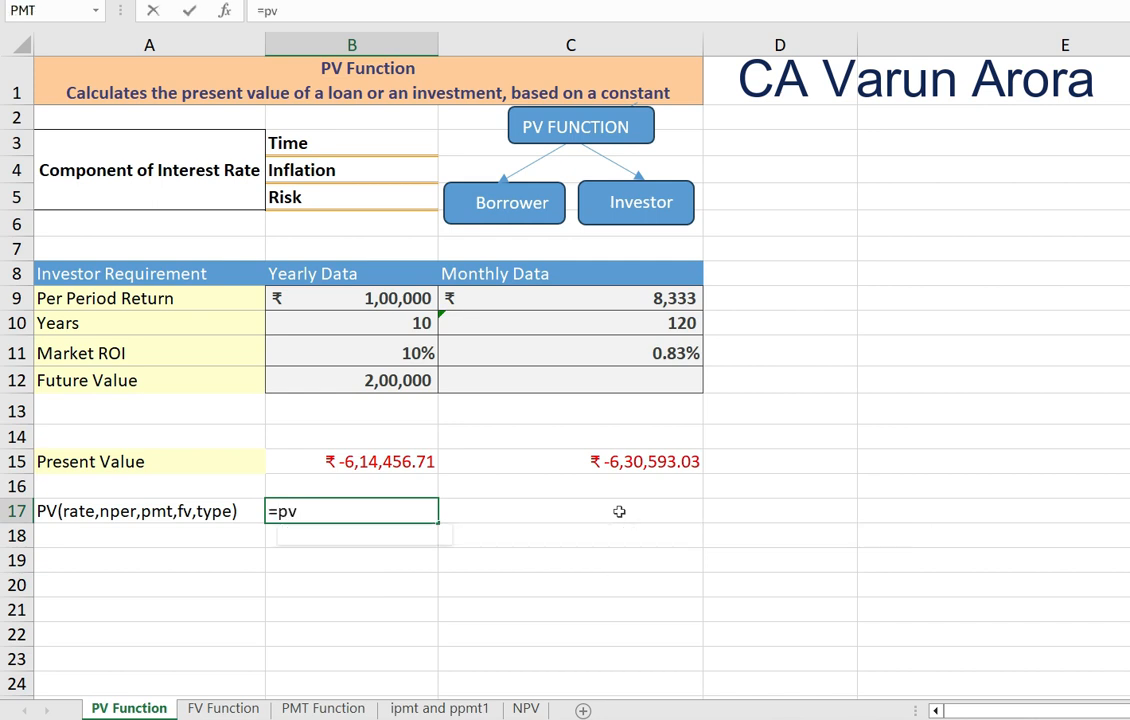
key("Tab")
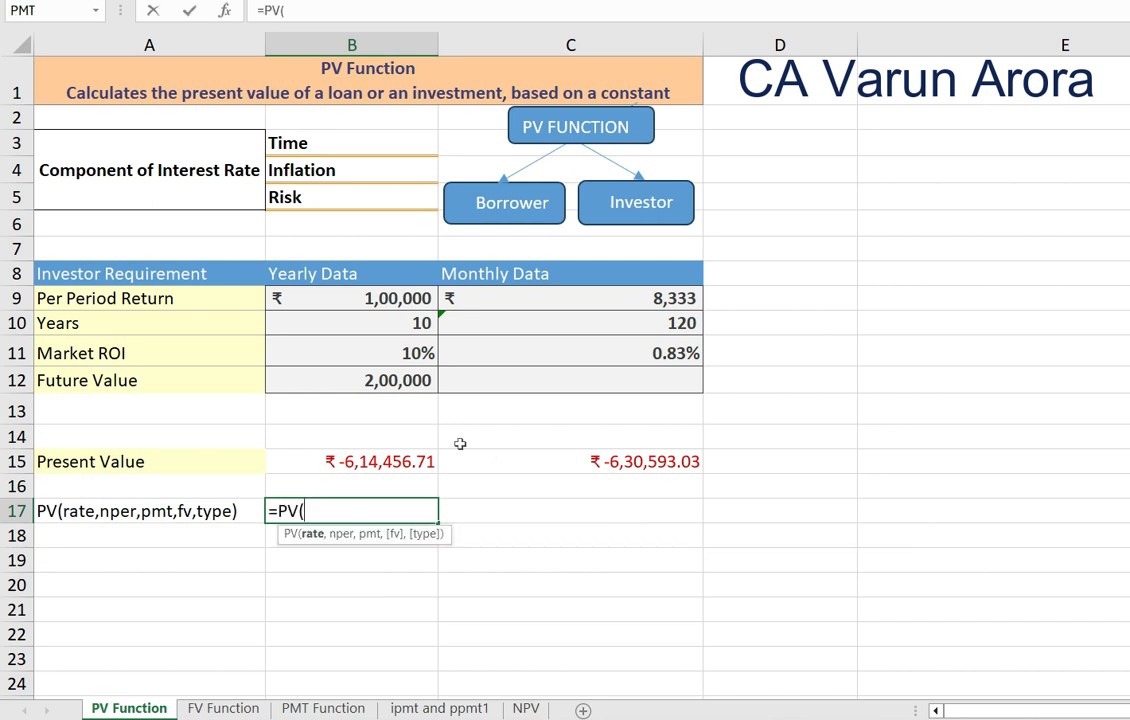
left_click(390, 353)
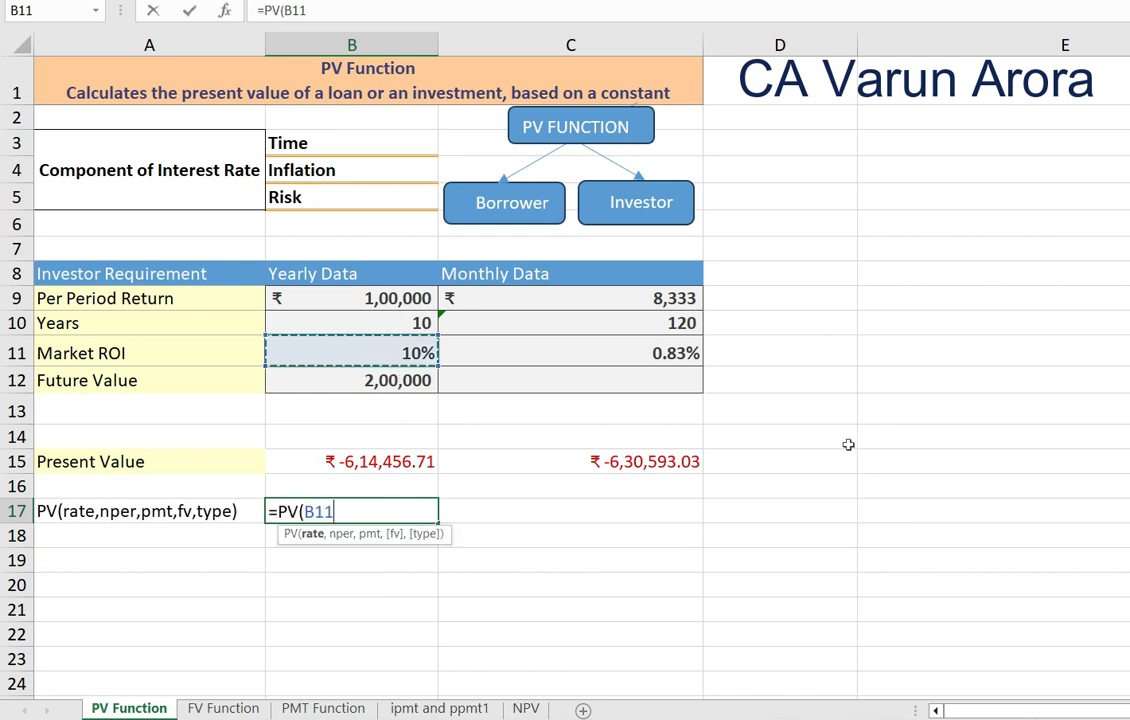
type(",")
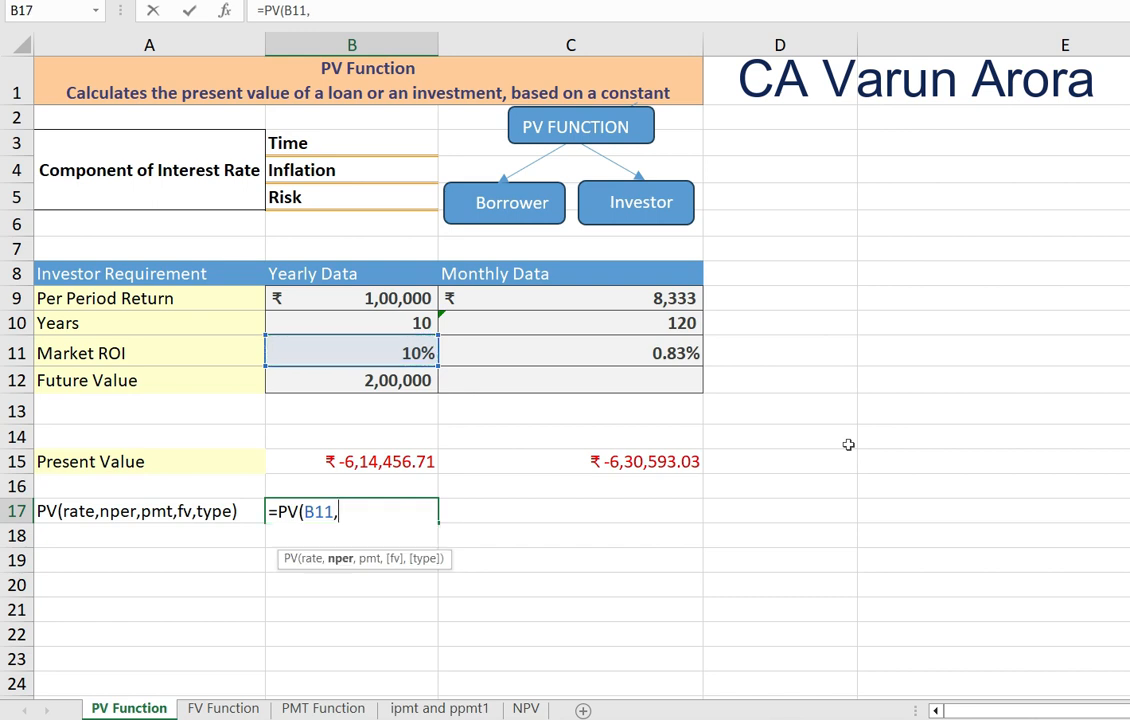
left_click(390, 322)
type(",")
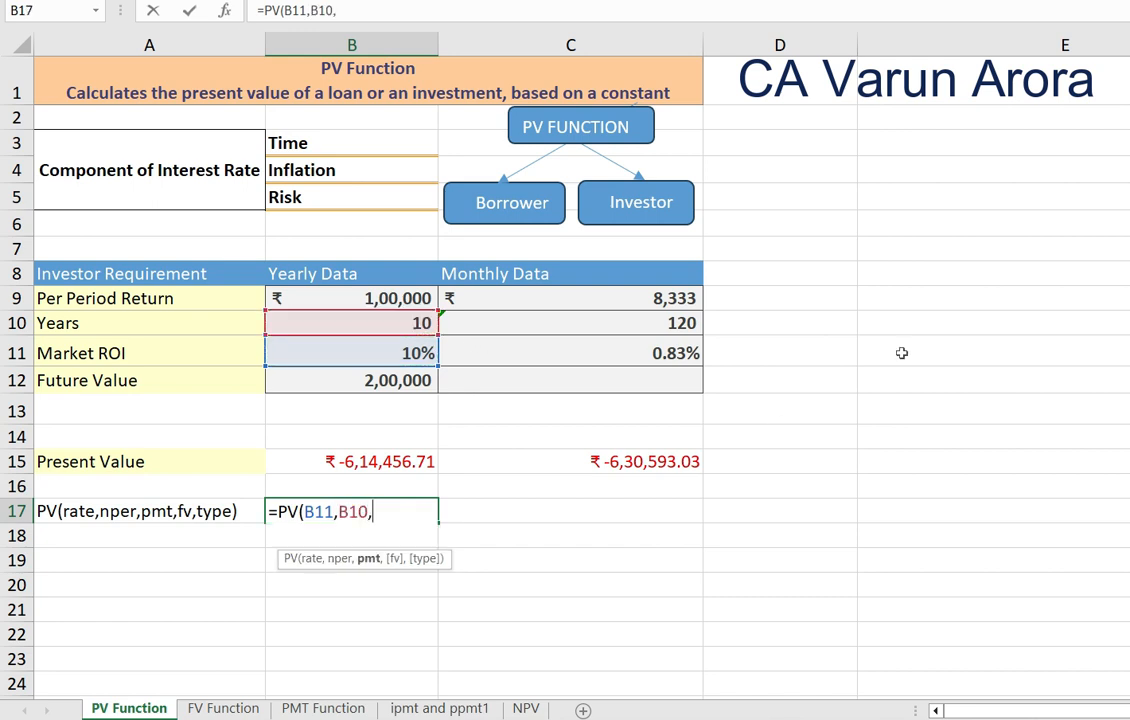
left_click(421, 298)
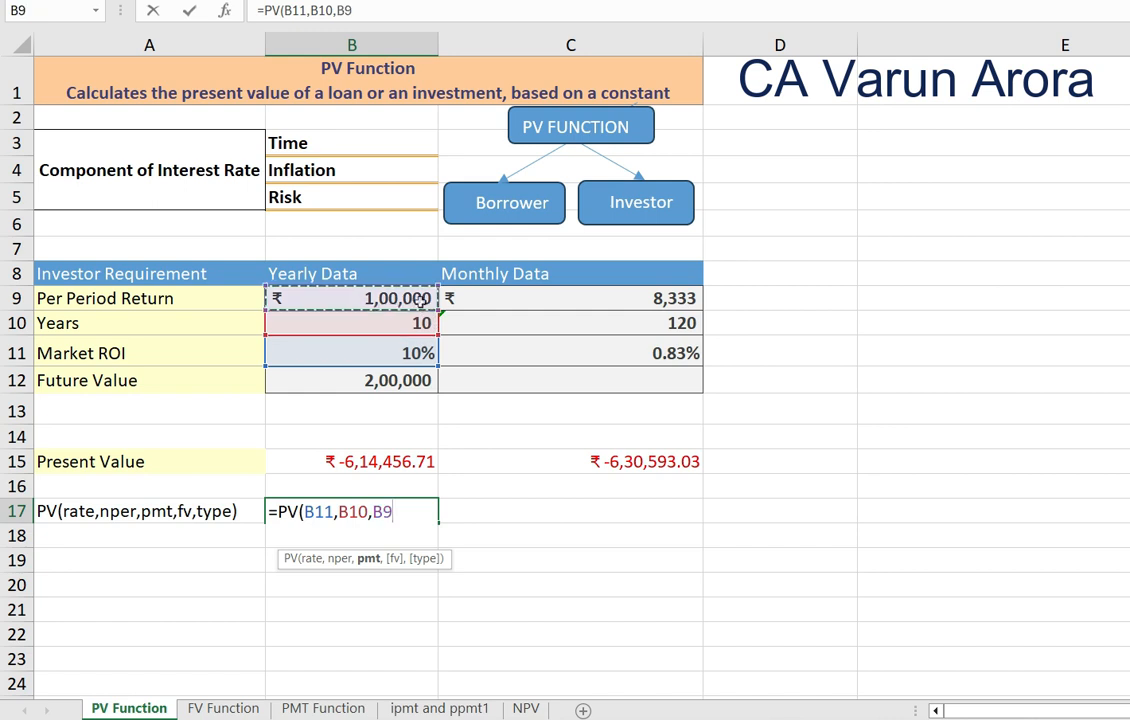
type(",")
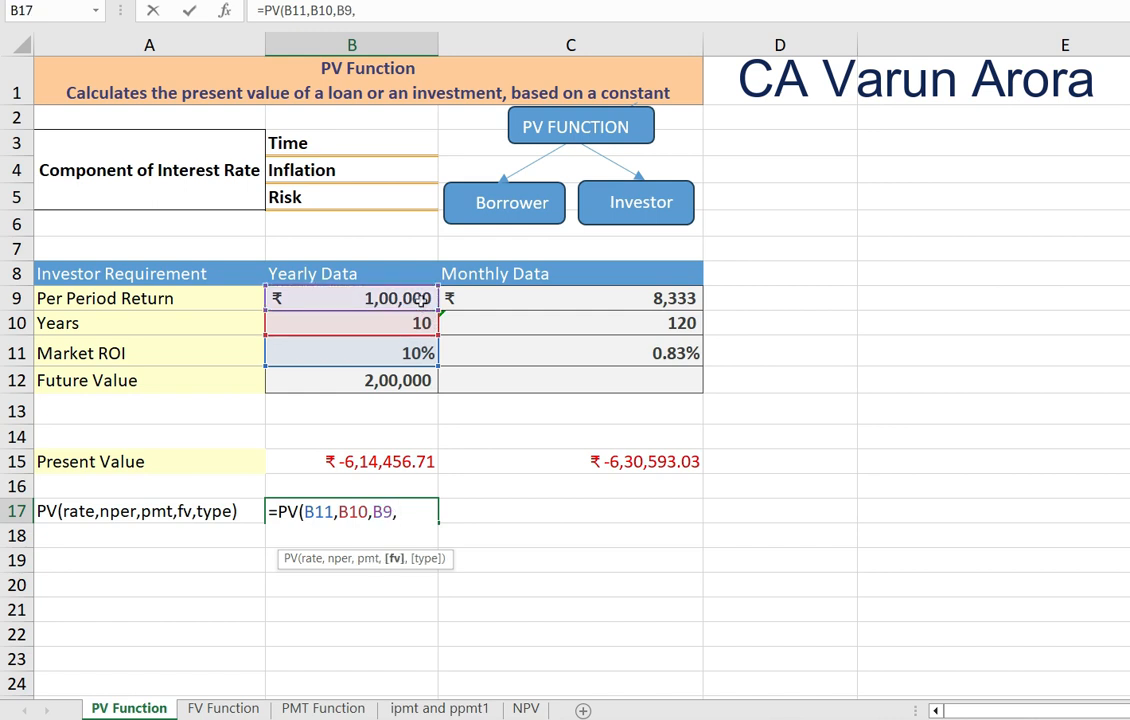
Step: Complete the PV formula in B17 with B12 as the future value and 0 (end of the period) as type
left_click(432, 388)
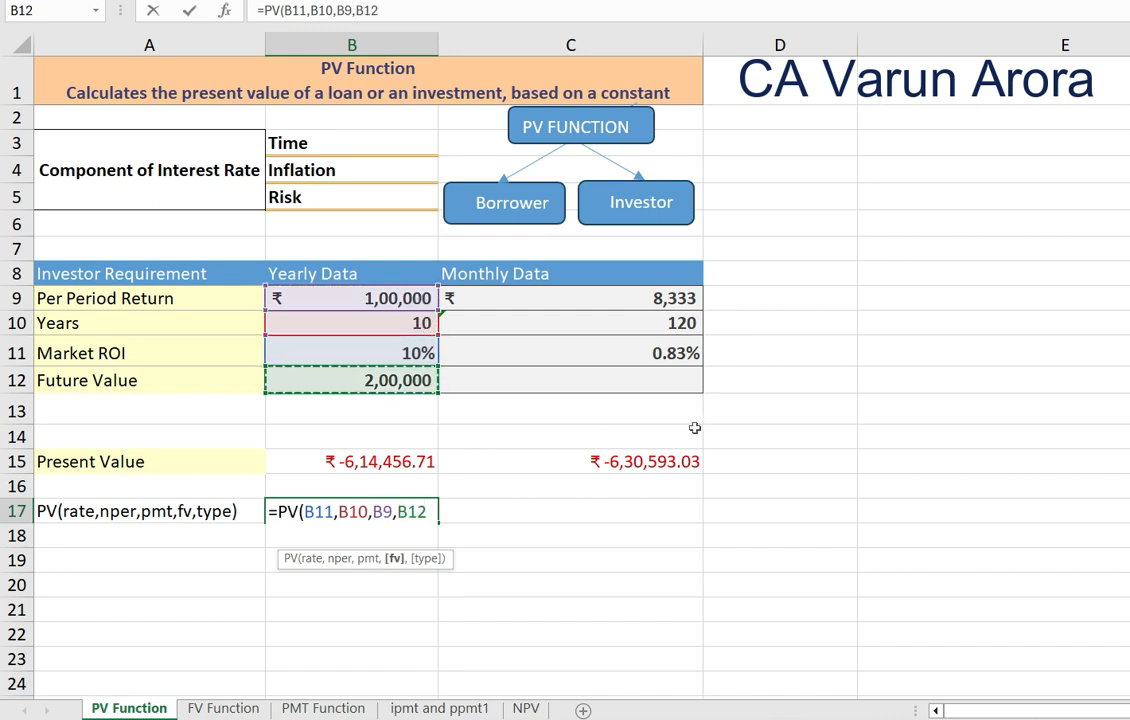
type(",")
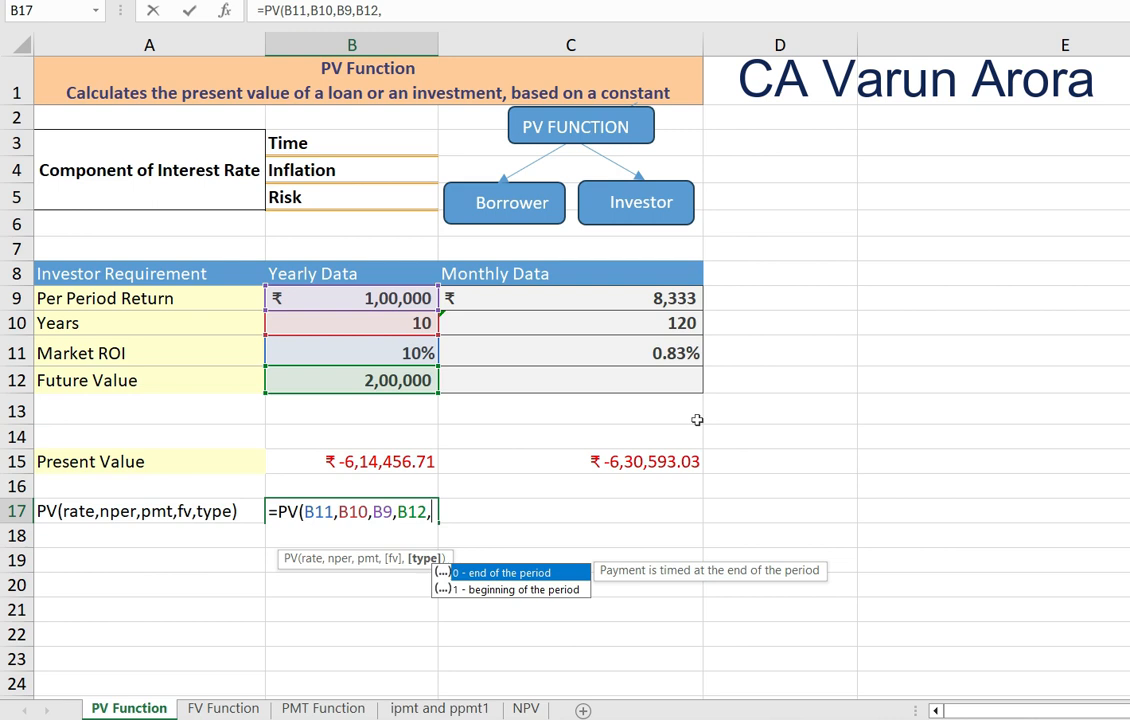
type("1")
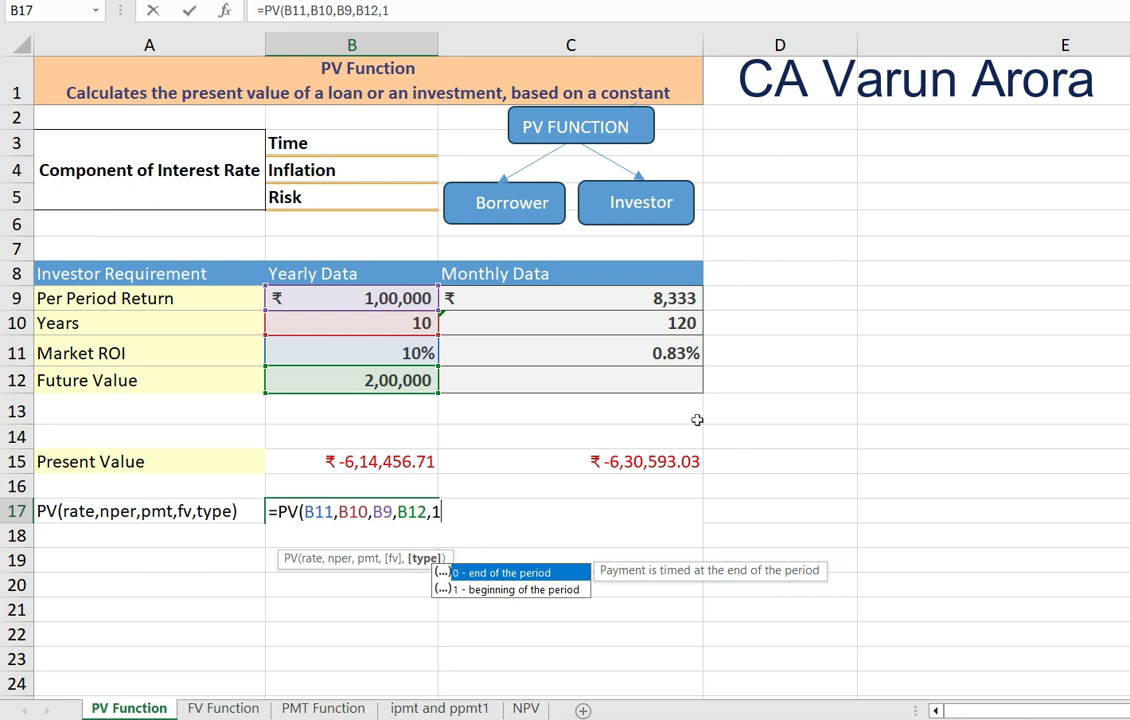
key("BackSpace")
type("0")
type(")")
key("Return")
key("Up")
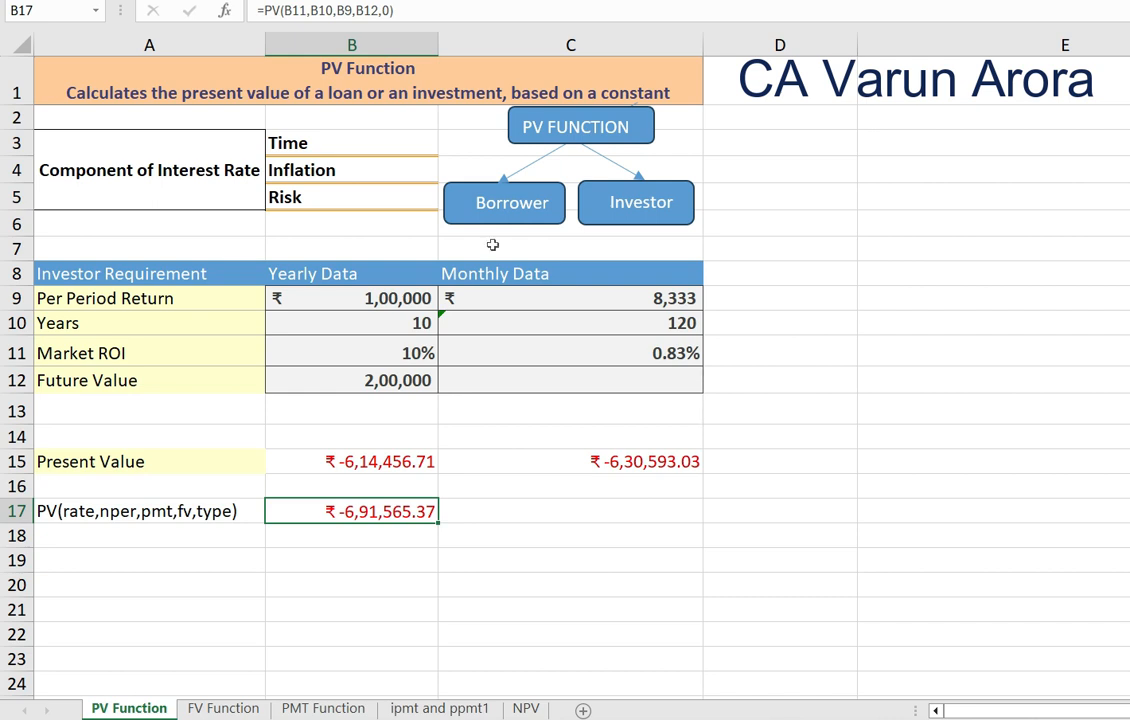
Step: Review the yearly inputs in B9 to B12, the monthly range C9:C12 and the present value formula in B15
left_click(368, 298)
left_click(410, 326)
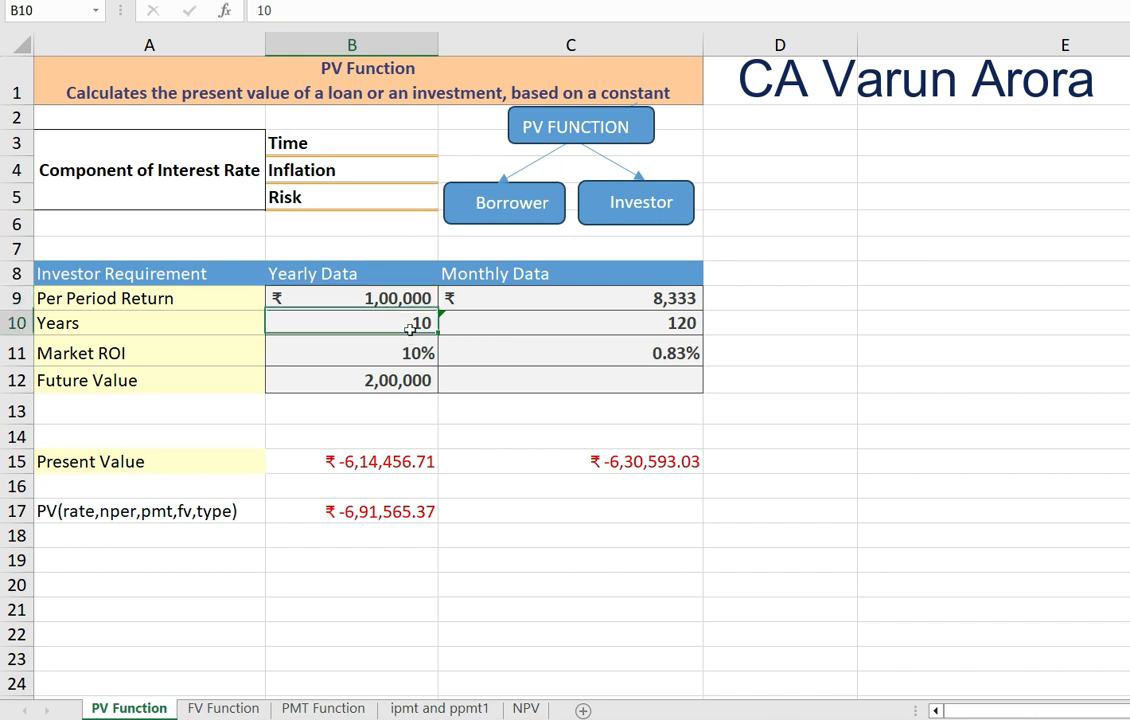
left_click(368, 352)
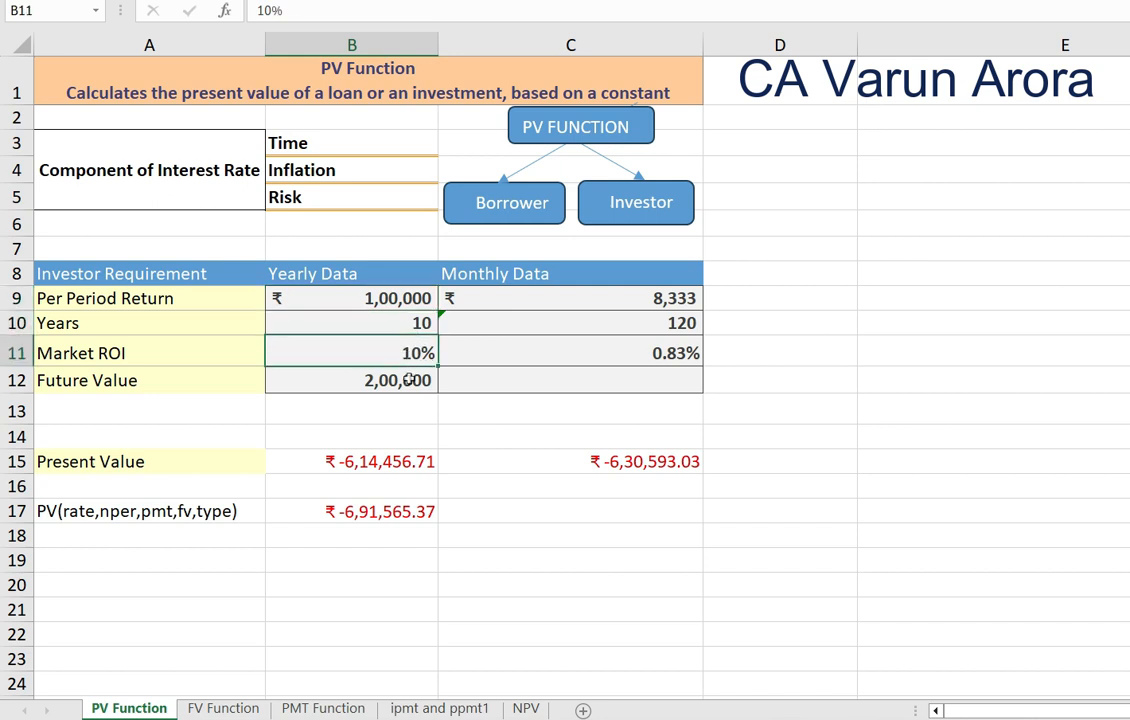
left_click(405, 381)
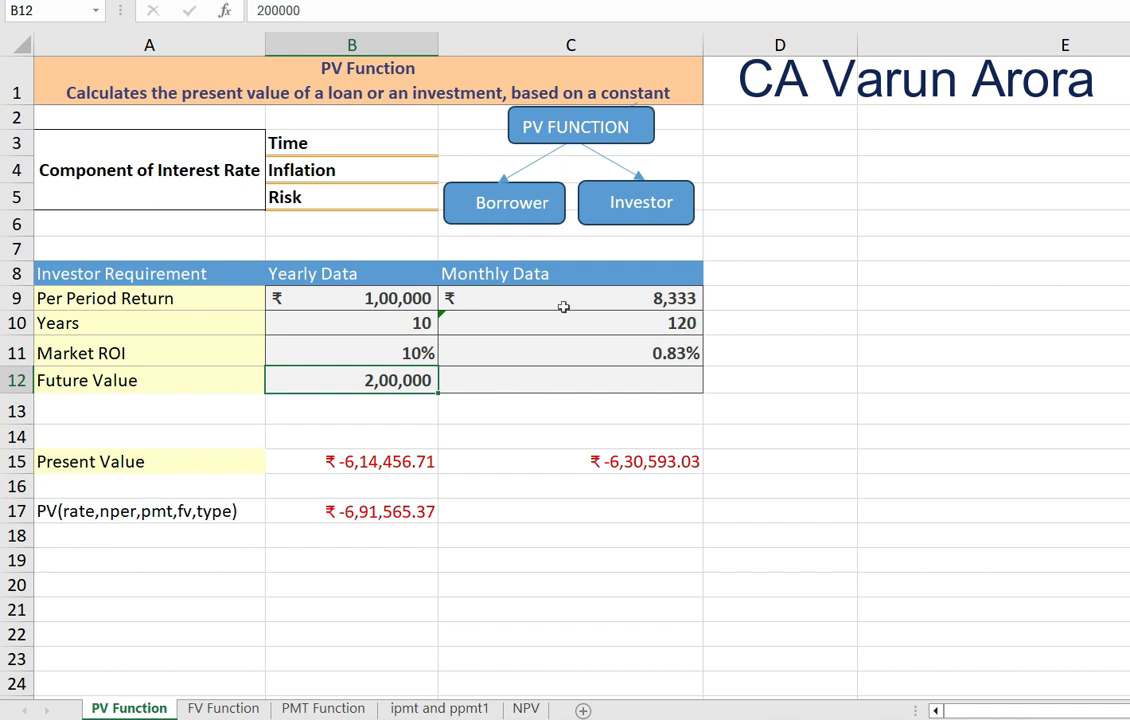
left_click_drag(562, 302, 579, 380)
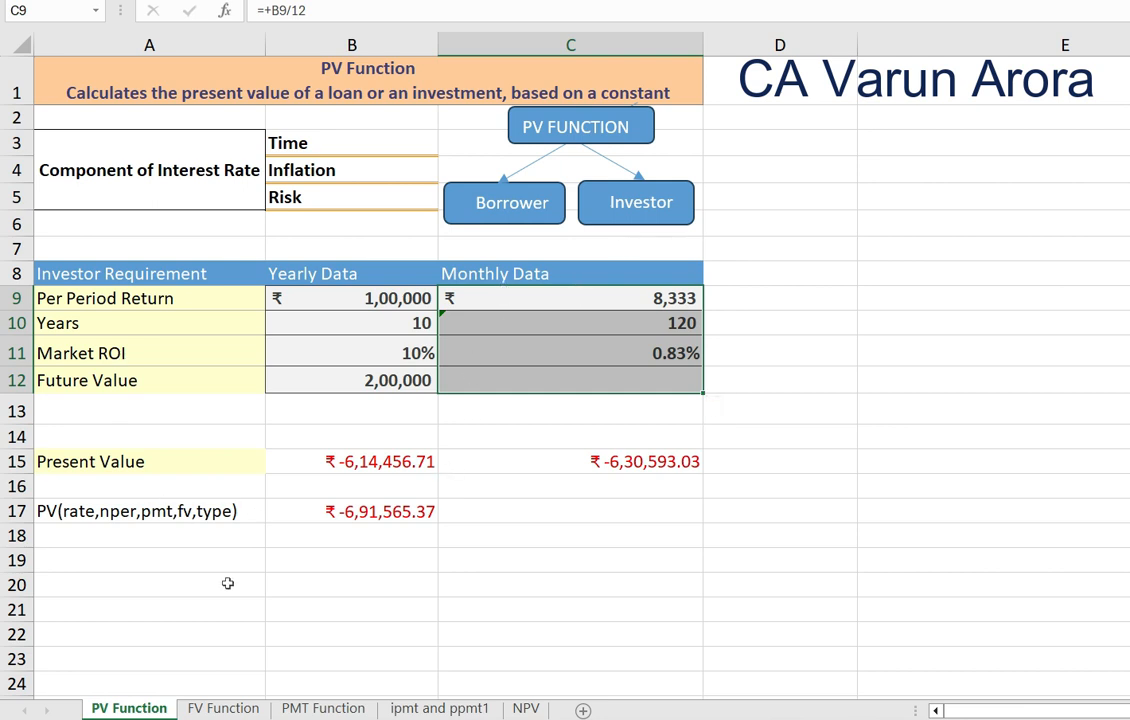
left_click(340, 298)
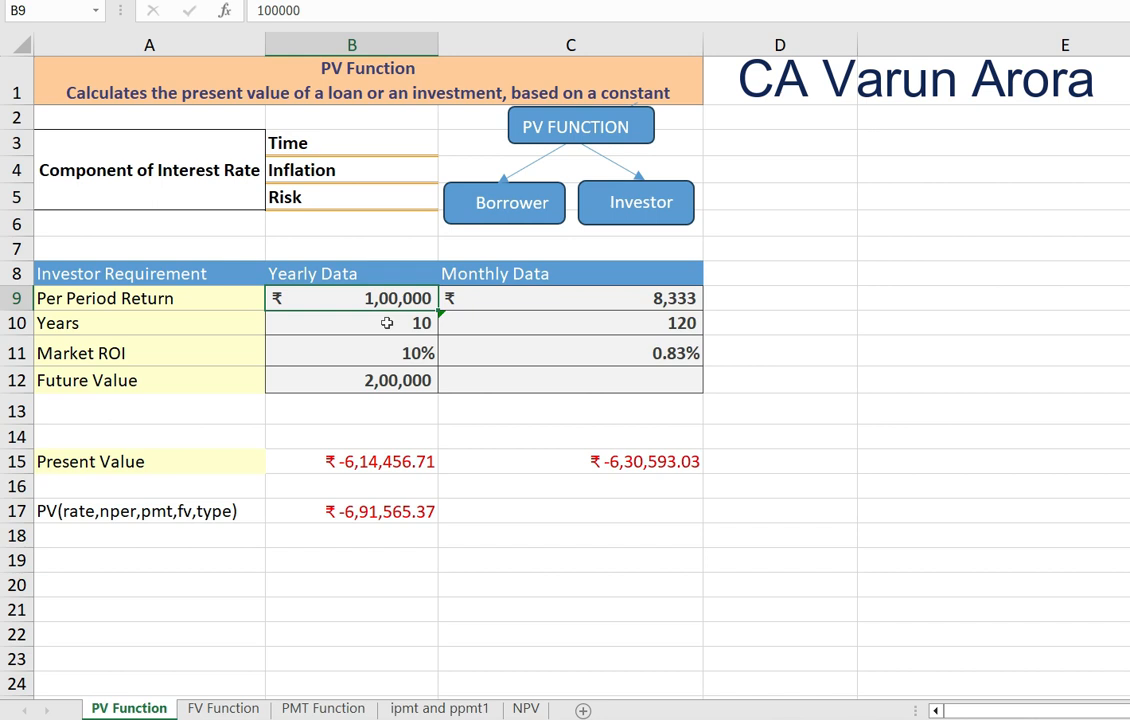
left_click(352, 463)
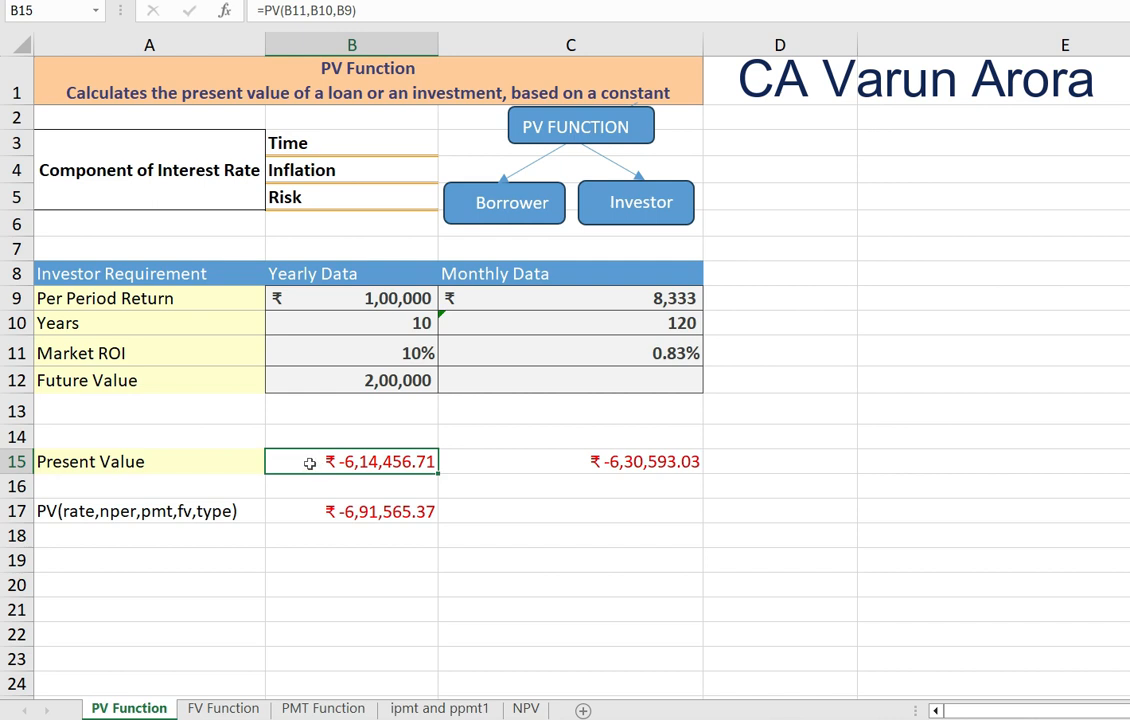
Step: Set the yearly per period return in B9 to -100000 and check the recalculated present value in B15
left_click(390, 298)
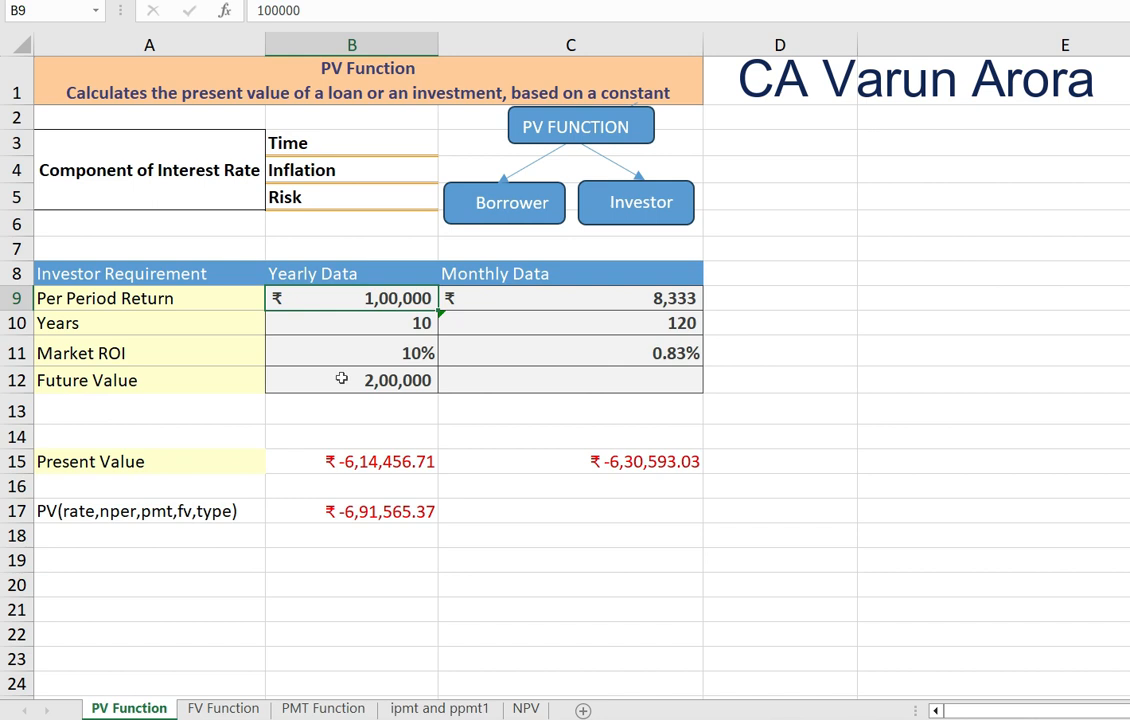
key("F2")
left_click(378, 300)
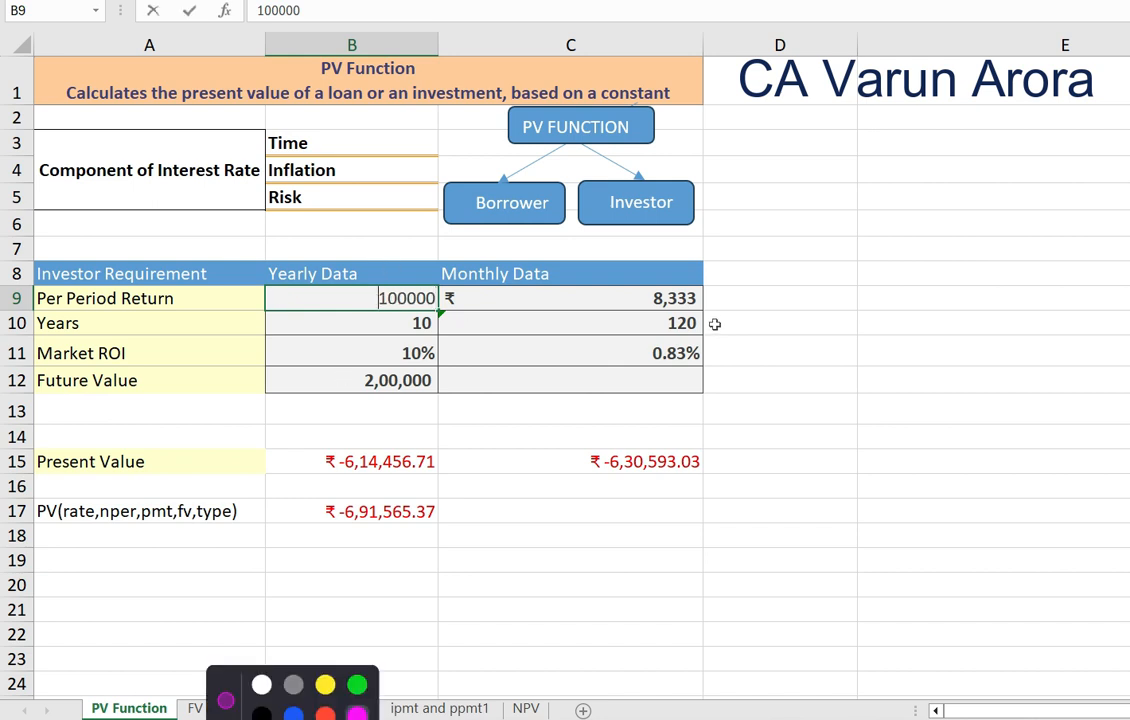
type("-")
key("Return")
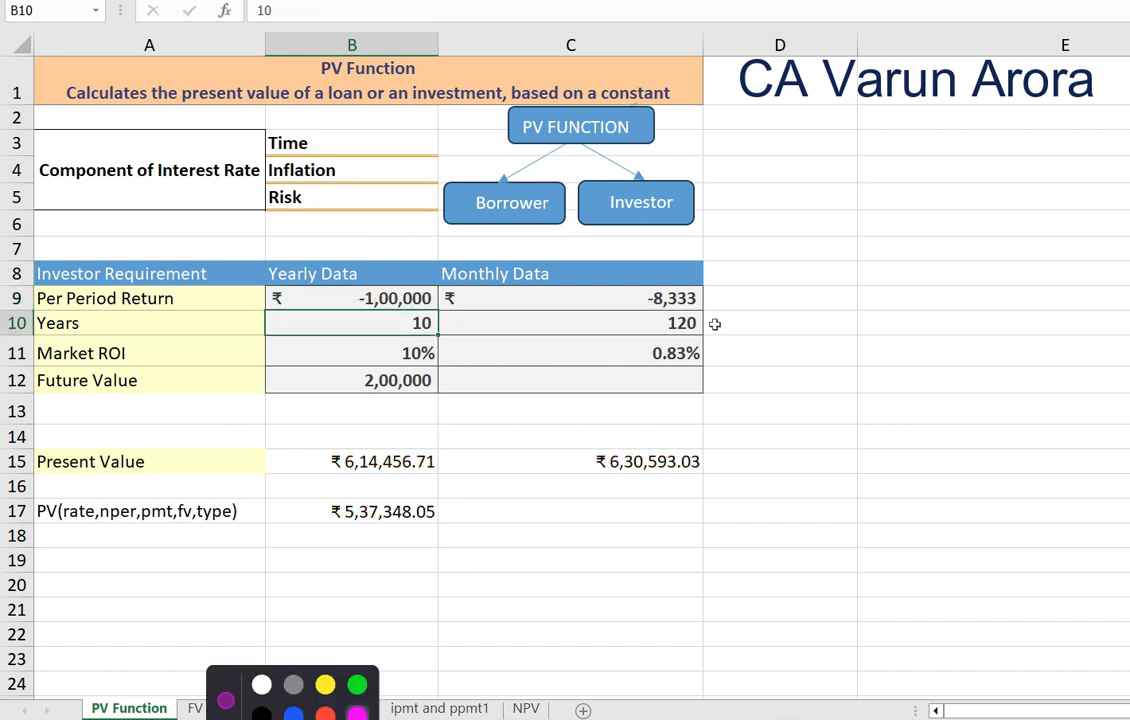
left_click(398, 461)
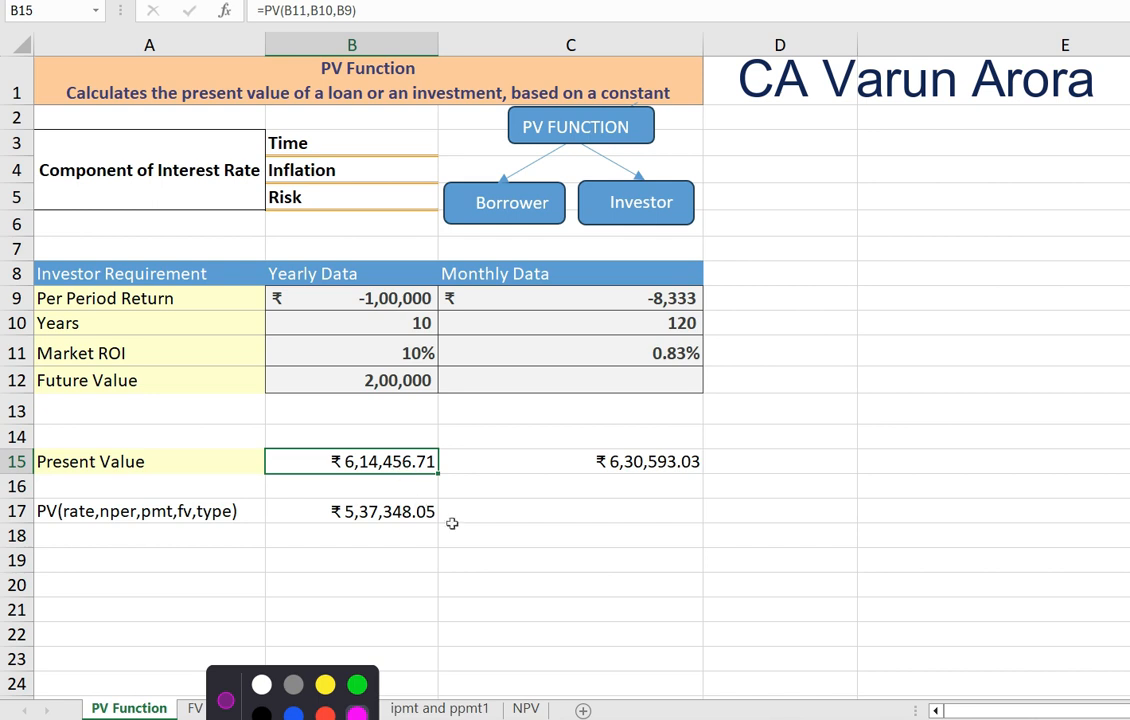
left_click(514, 510)
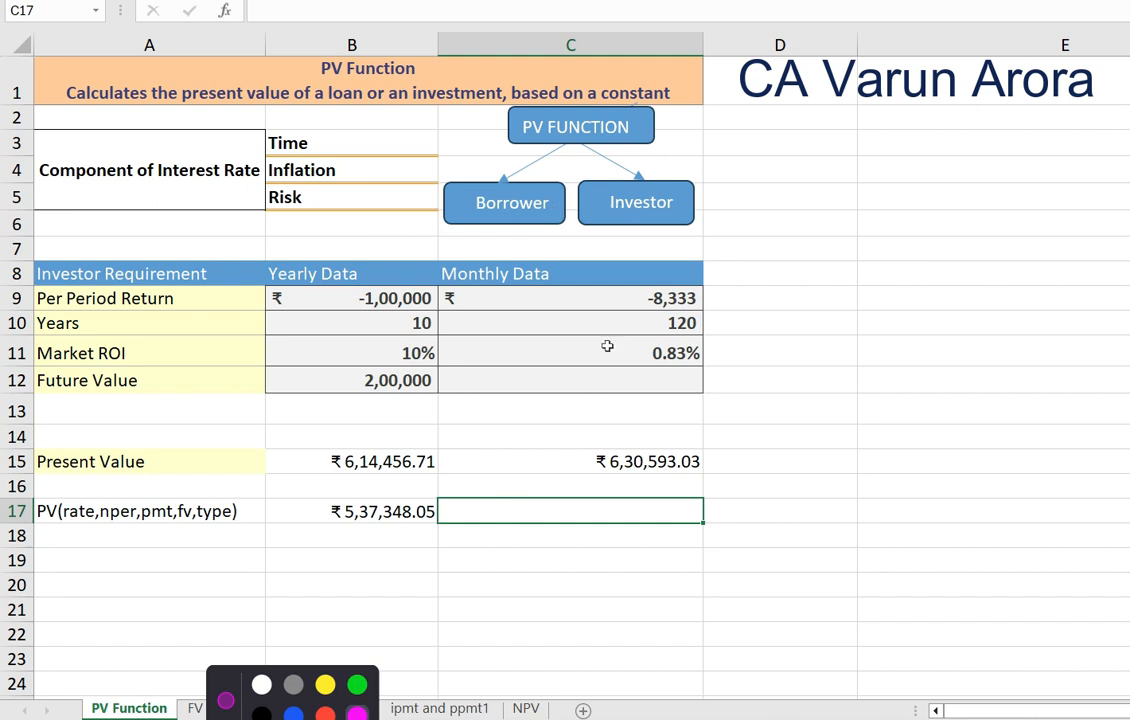
left_click(512, 595)
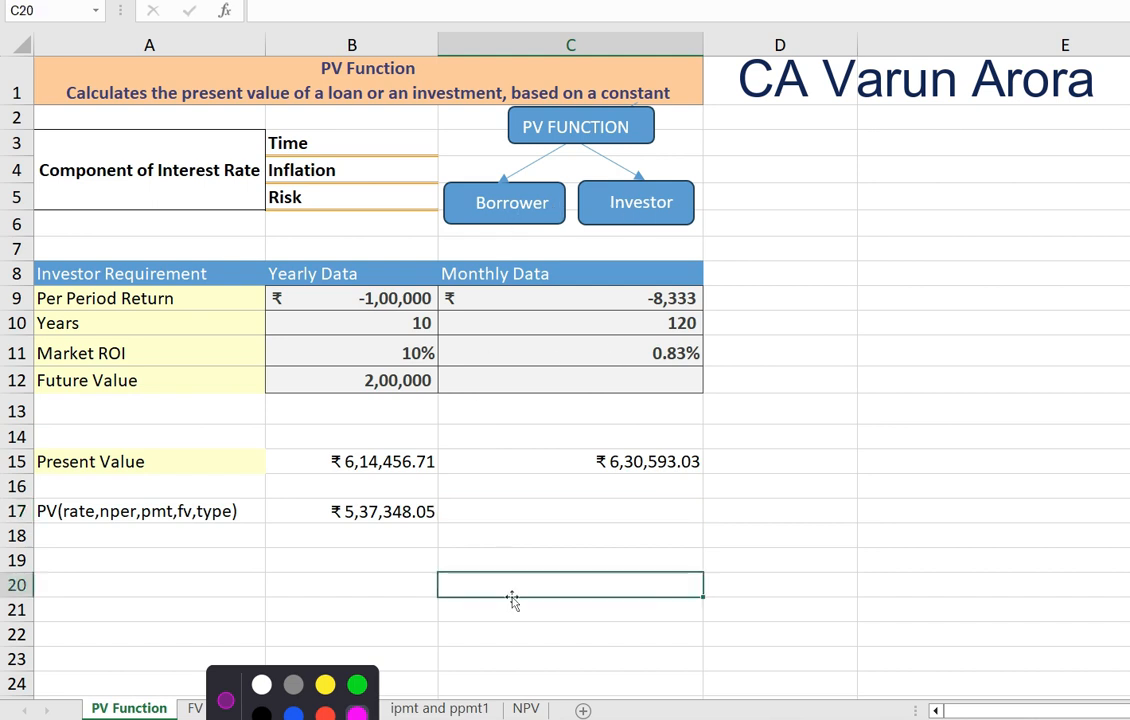